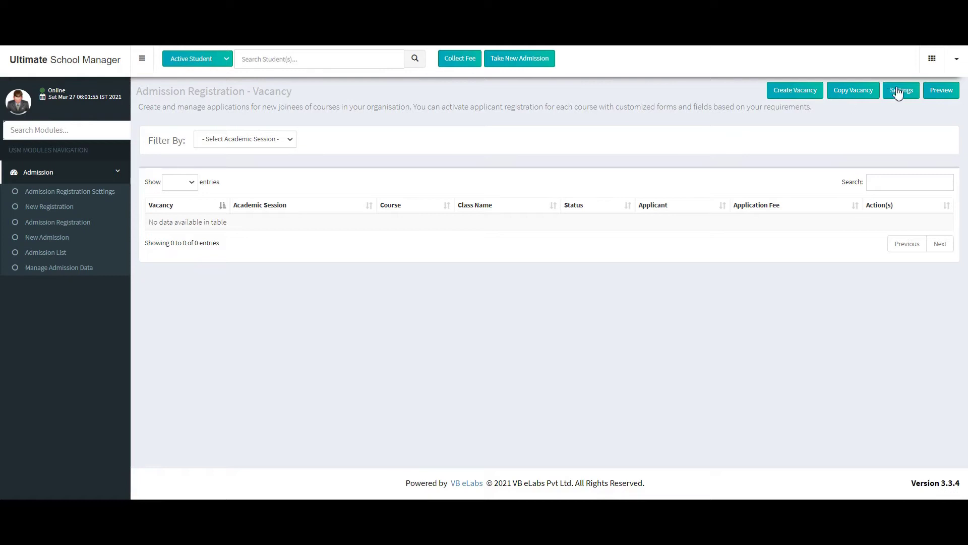
In the Admission module, start a new vacancy with session and batch Session 2020-2021
left_click(932, 62)
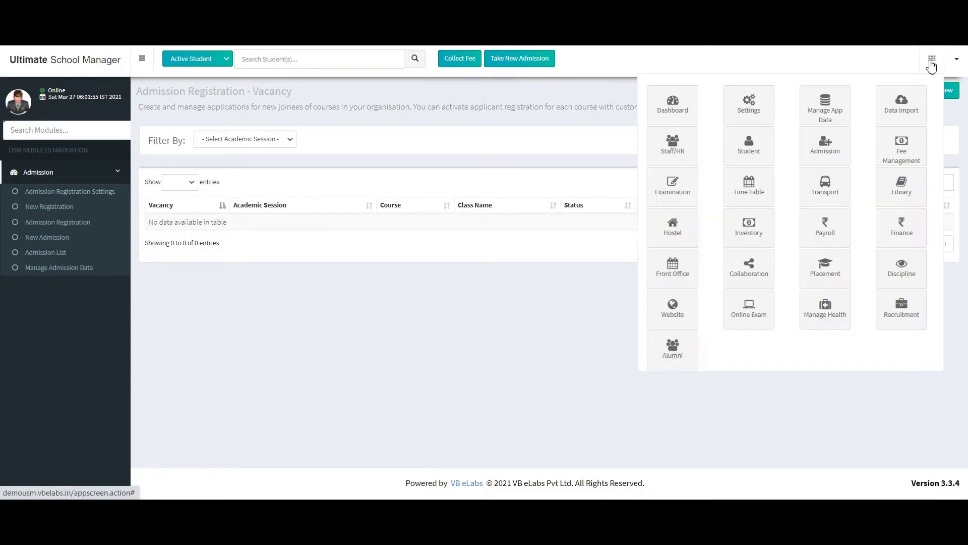
left_click(840, 146)
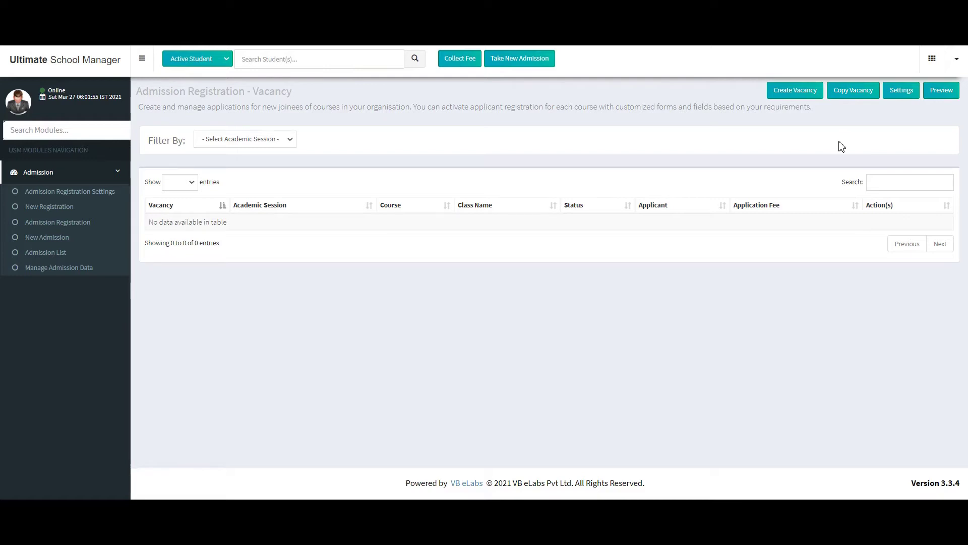
left_click(800, 92)
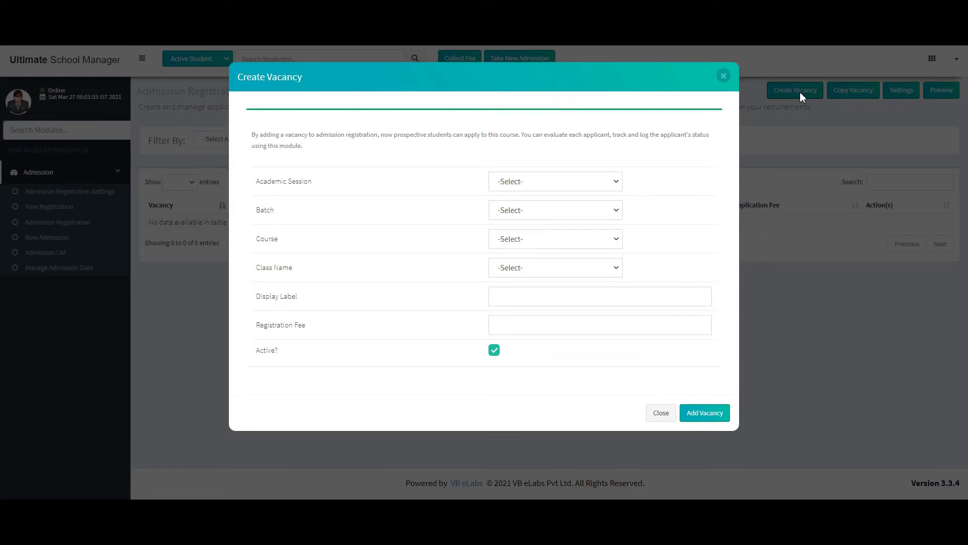
left_click(533, 189)
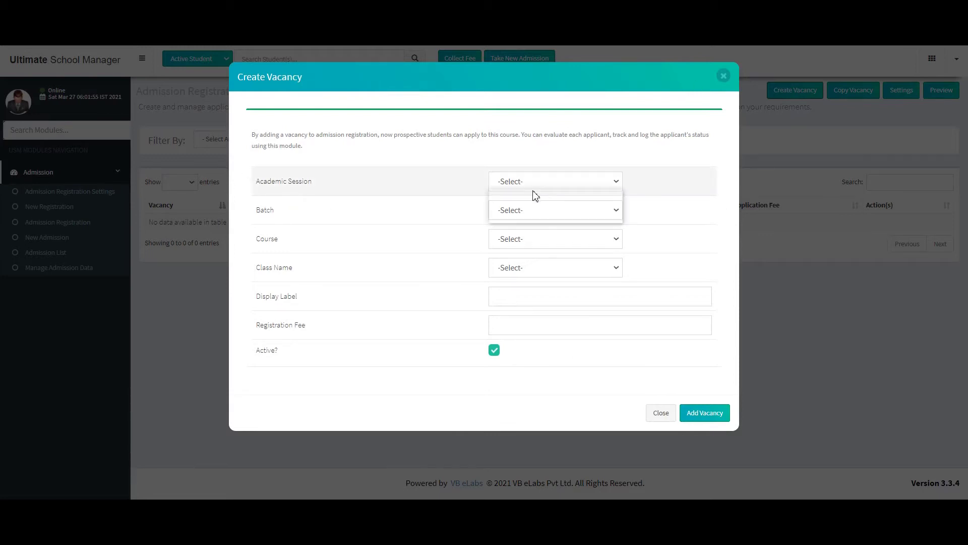
left_click(536, 218)
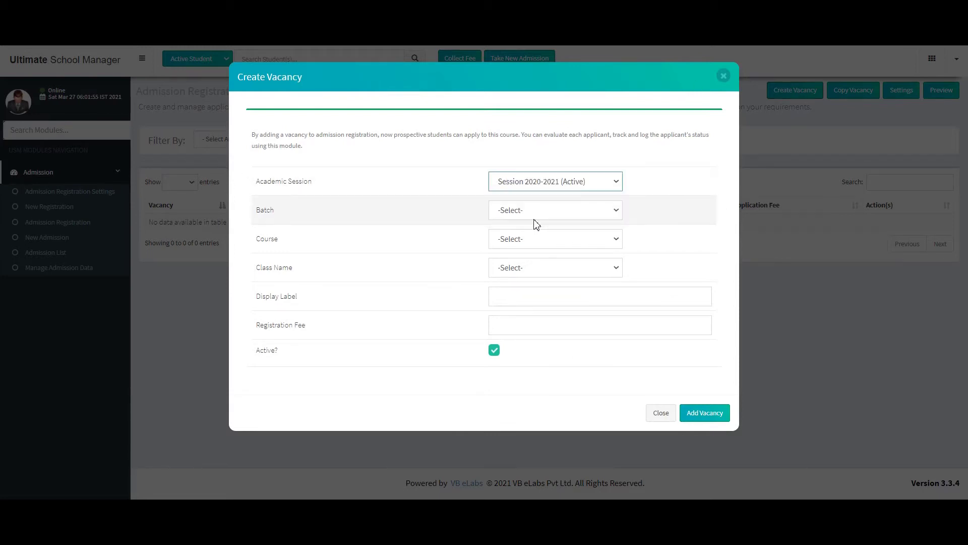
left_click(527, 214)
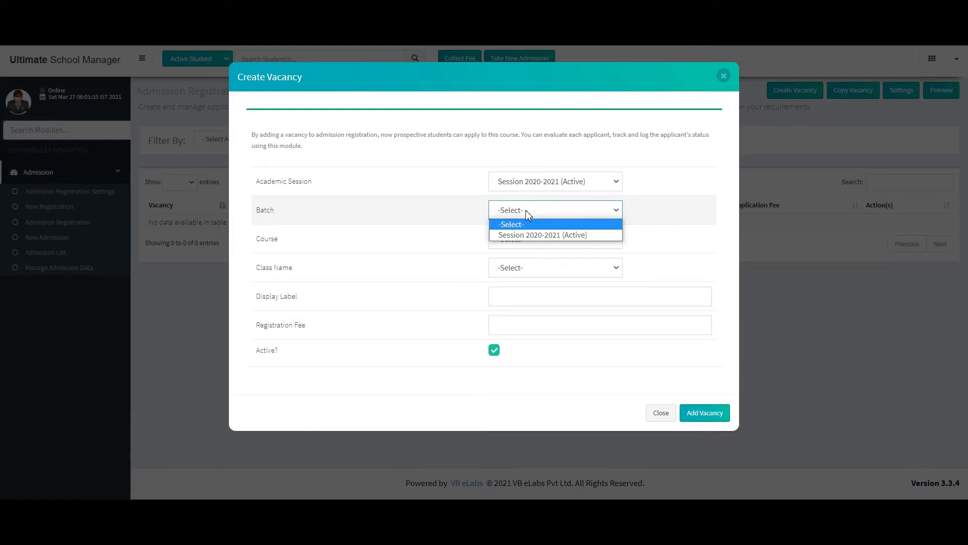
left_click(534, 236)
Set course and class to IX, label 'class 9 admission', fee 200, and save the vacancy
left_click(535, 239)
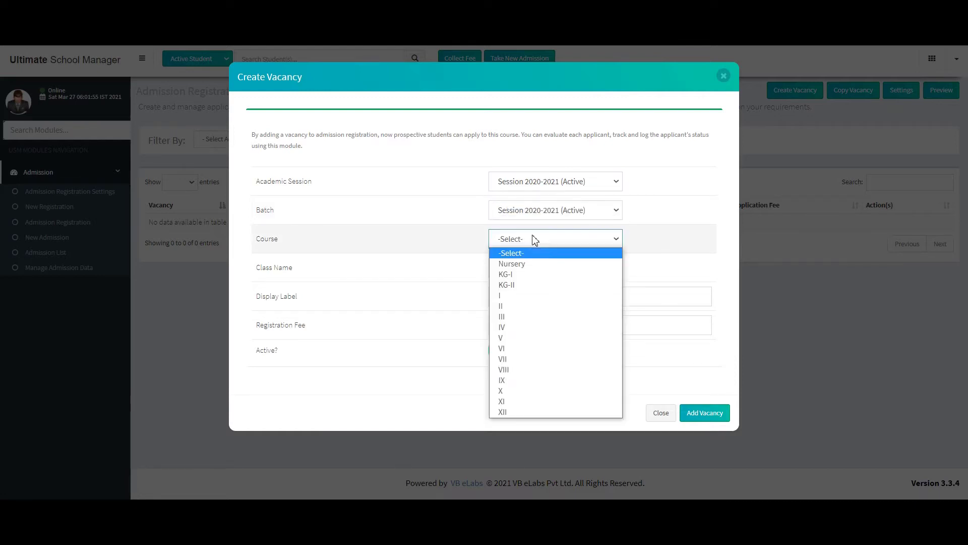
left_click(536, 384)
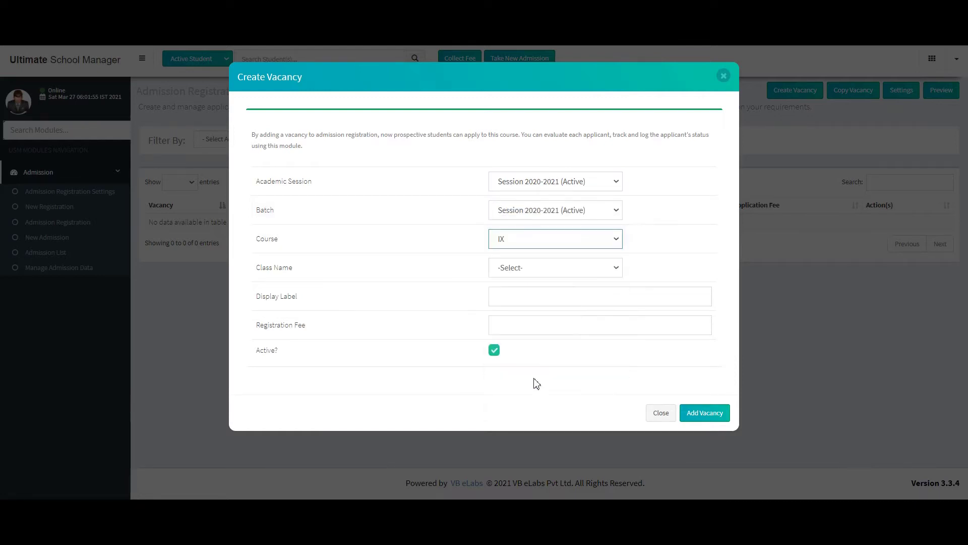
left_click(543, 266)
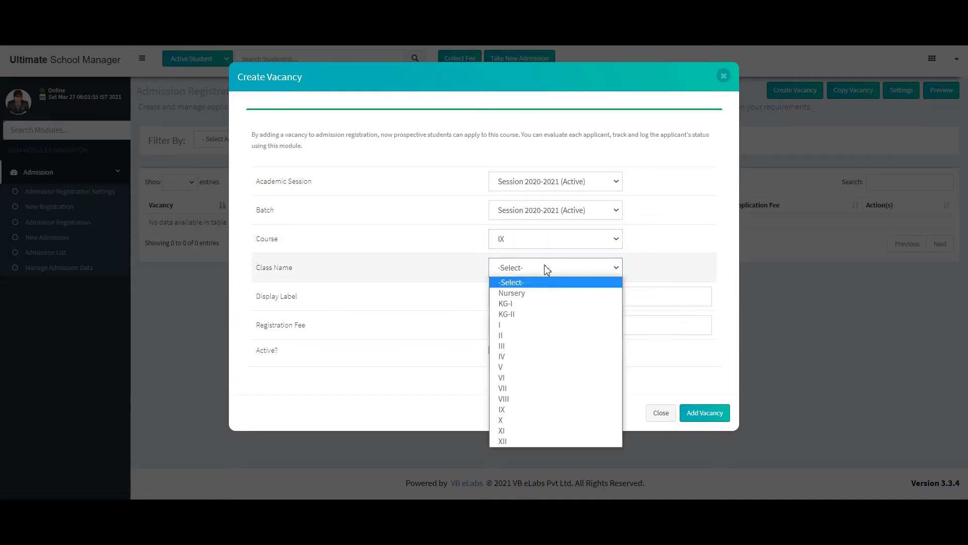
left_click(530, 409)
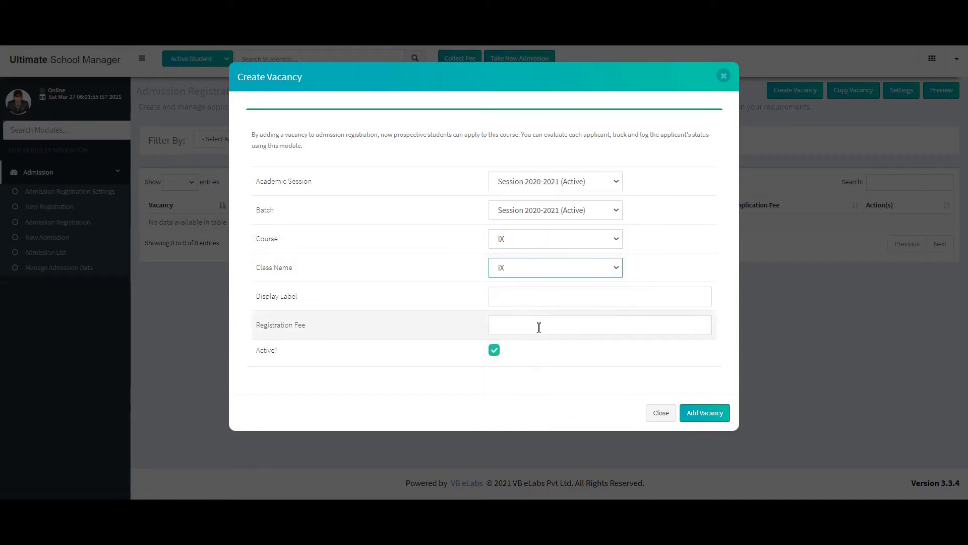
left_click(526, 304)
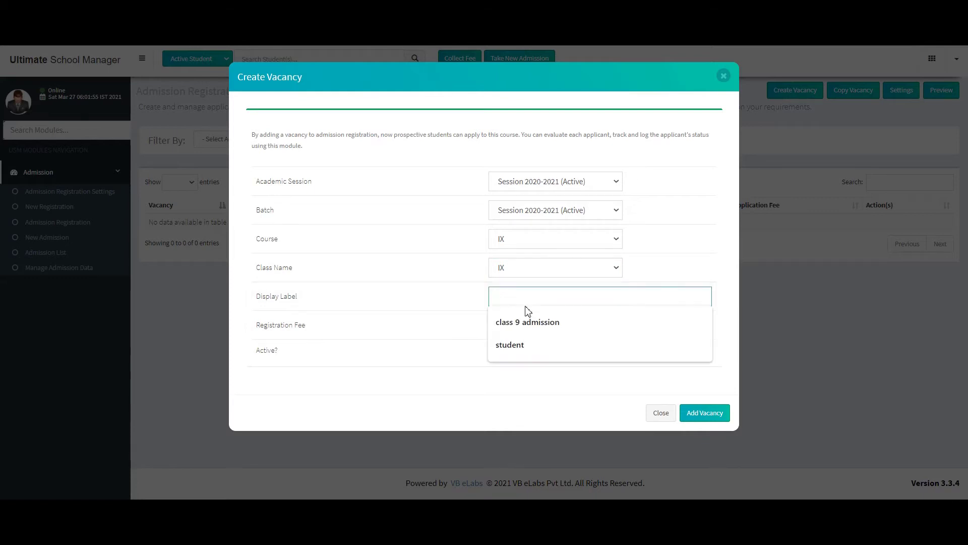
left_click(528, 322)
left_click(525, 324)
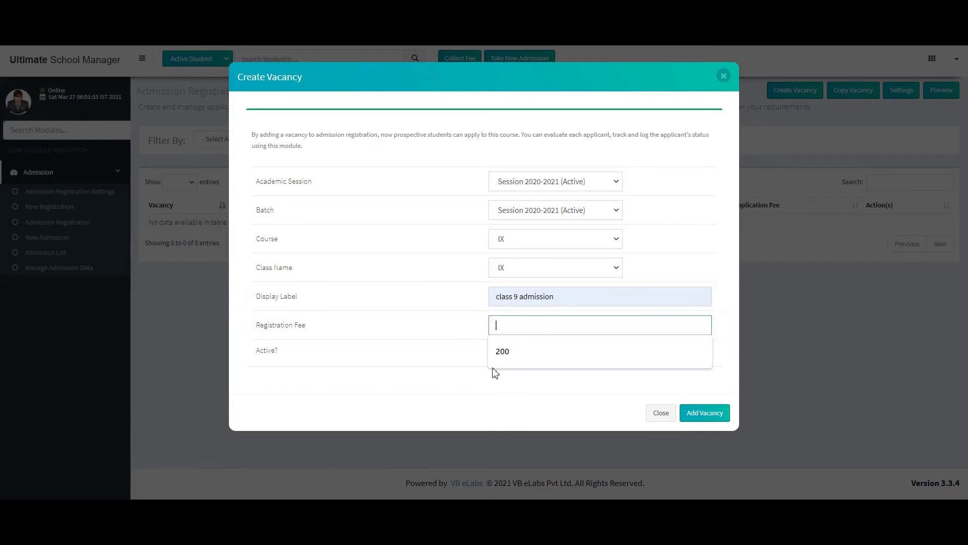
left_click(503, 360)
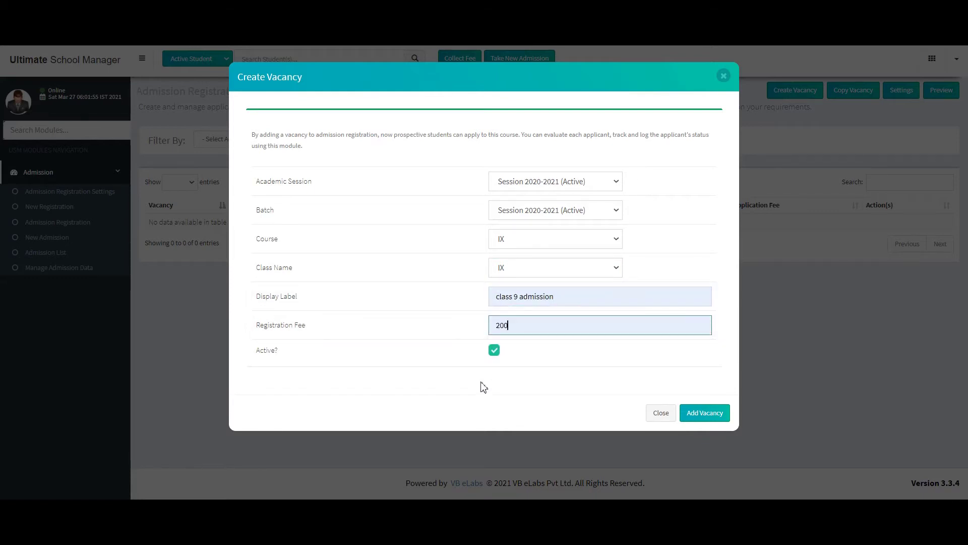
left_click(690, 414)
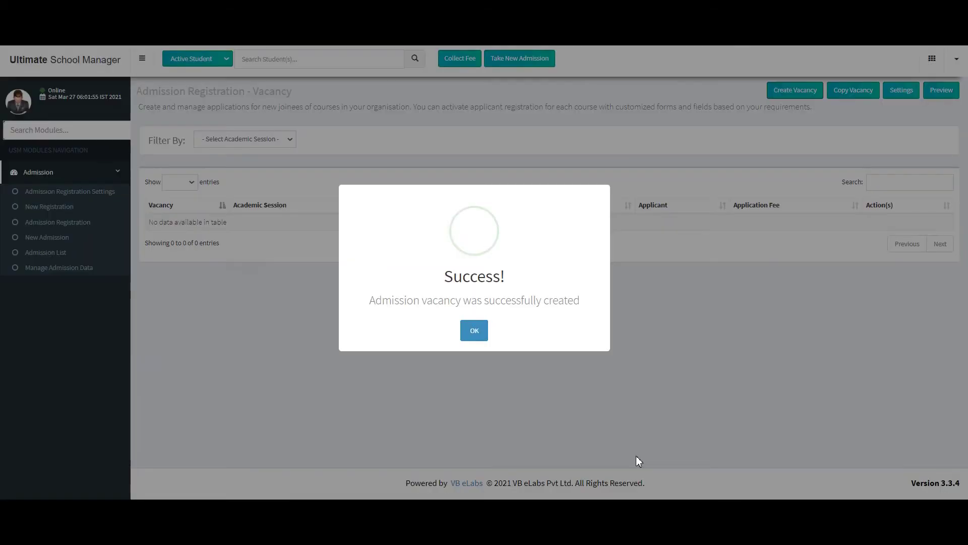
Start a new registration for the class 9 admission Session 2020-2021 vacancy
left_click(481, 334)
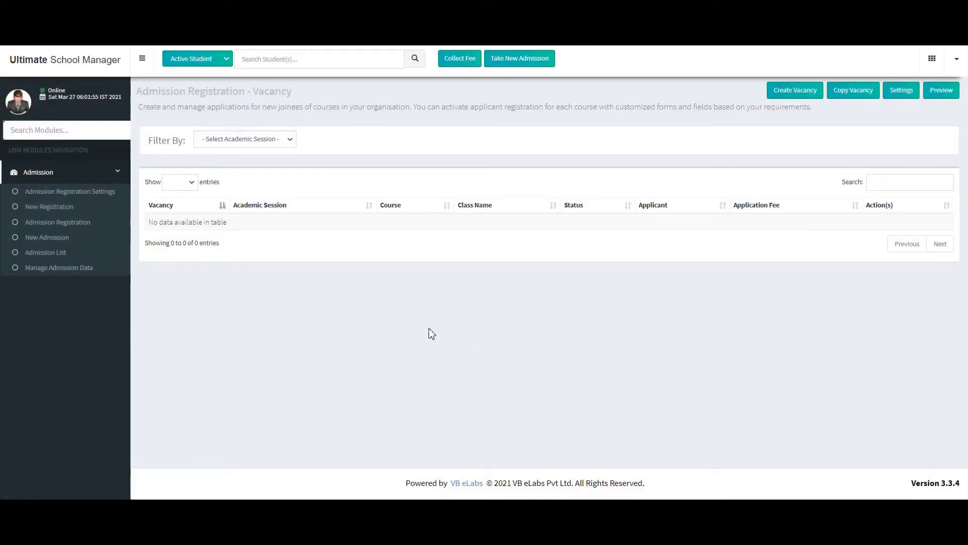
left_click(75, 210)
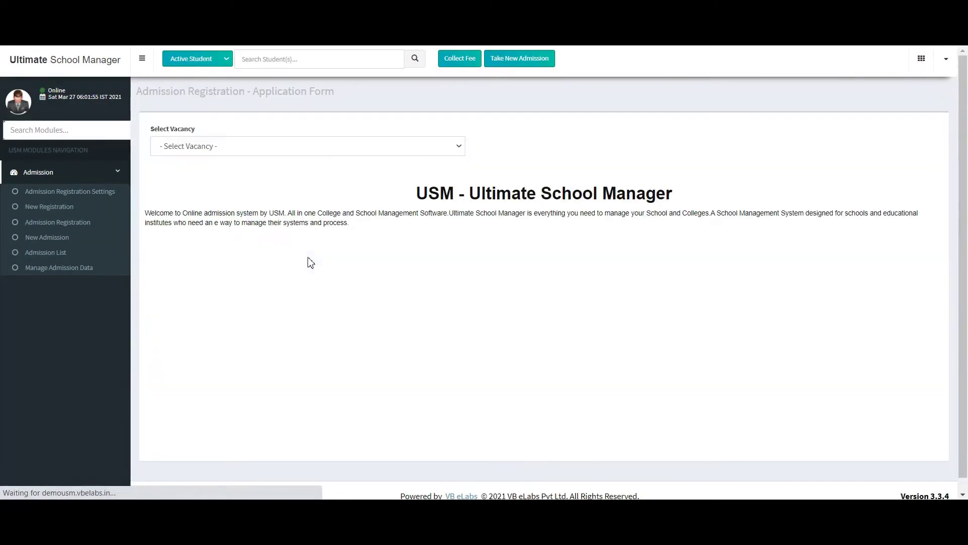
left_click(290, 145)
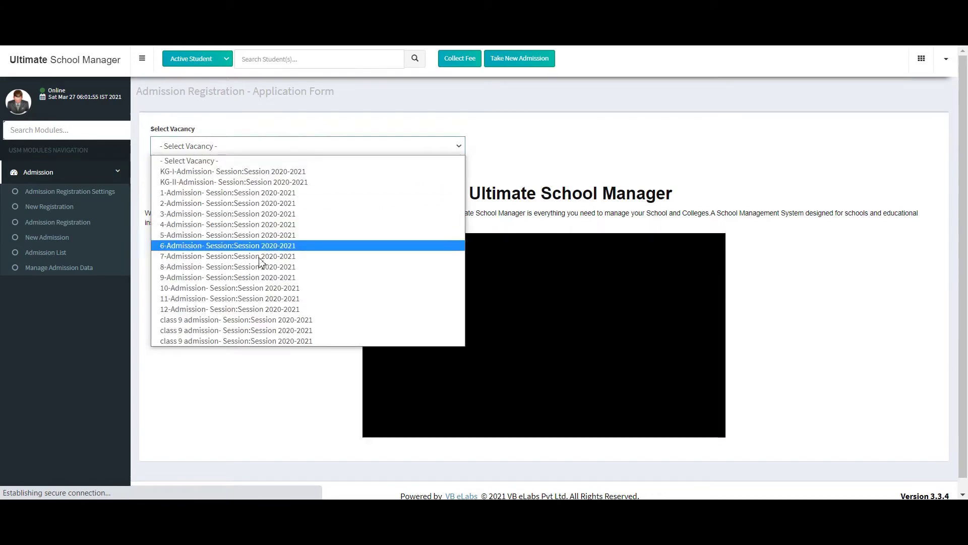
left_click(255, 335)
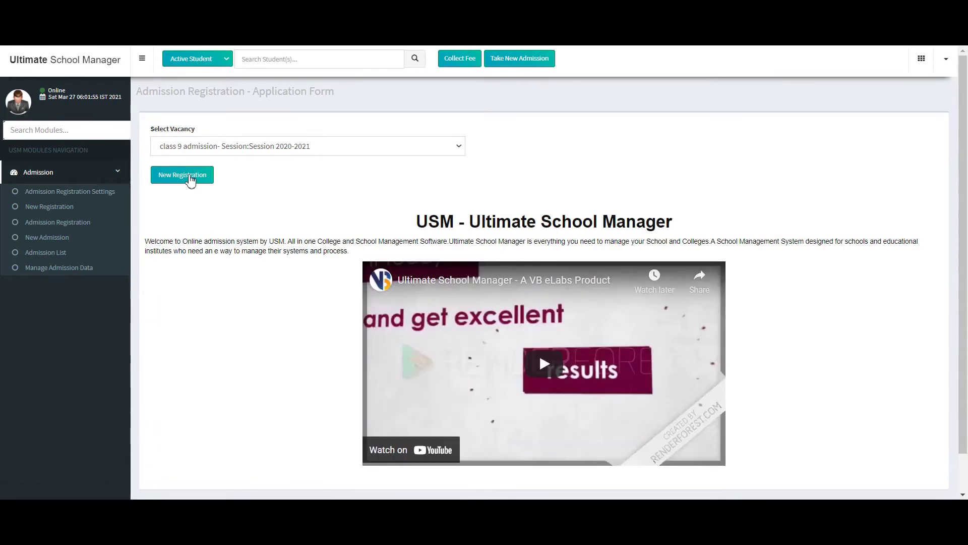
left_click(190, 180)
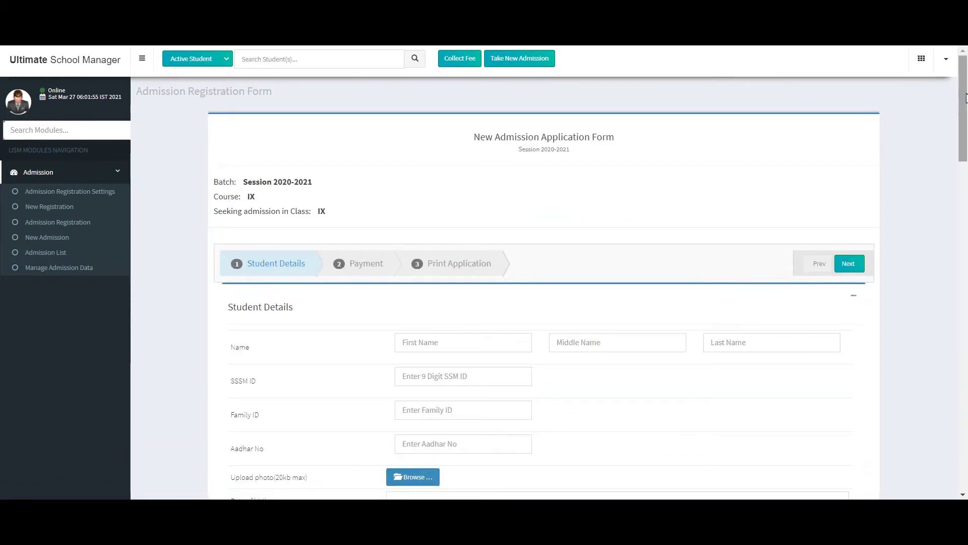
left_click_drag(964, 96, 964, 134)
left_click(528, 181)
left_click(462, 212)
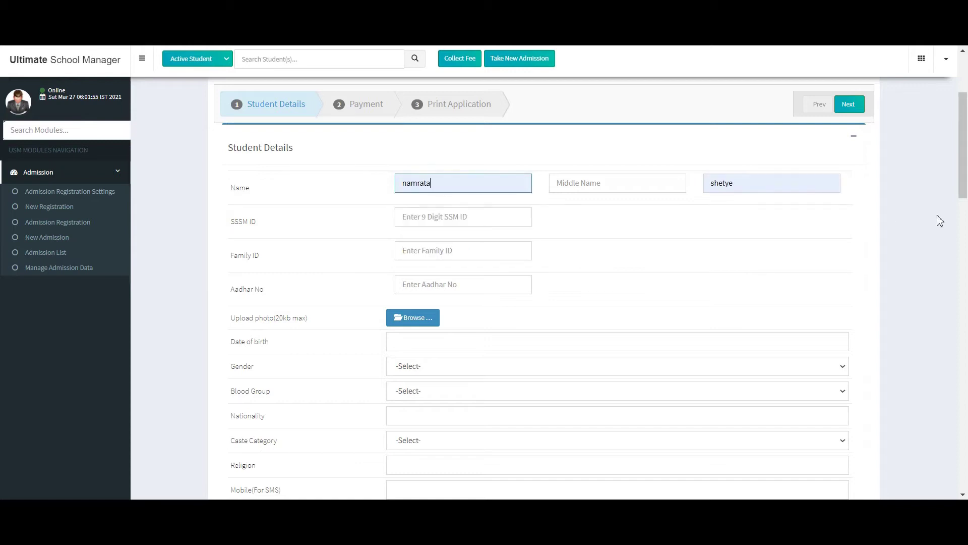
left_click_drag(965, 170, 966, 198)
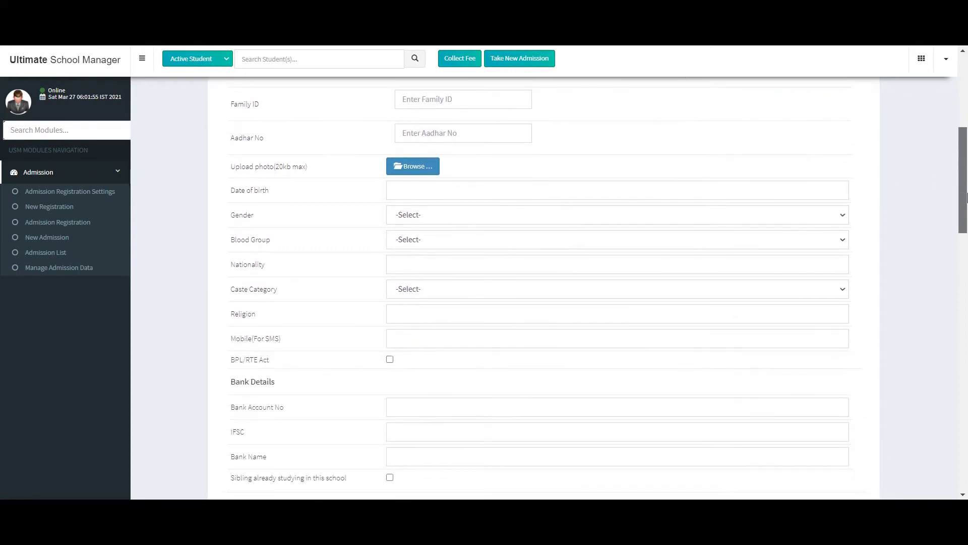
left_click(764, 189)
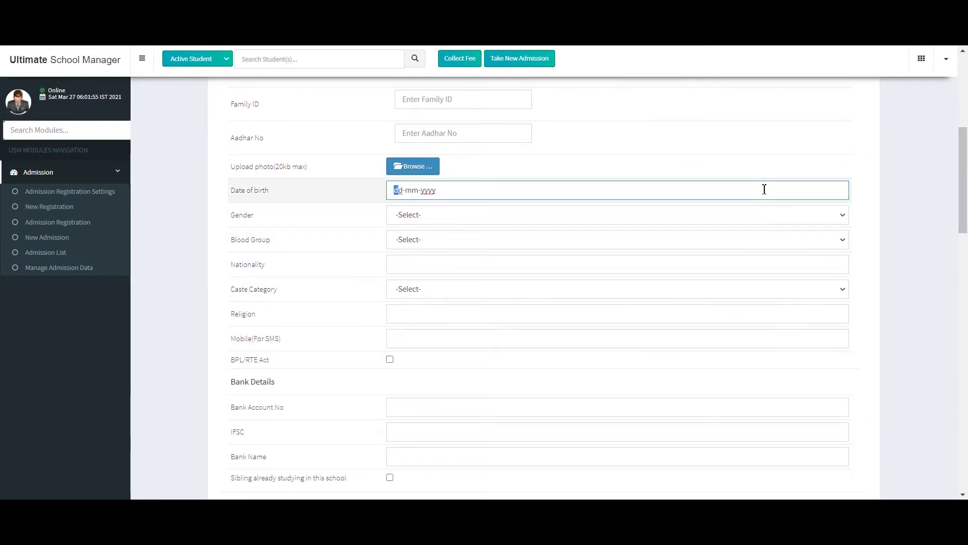
type("28091")
type("011")
left_click_drag(966, 167, 899, 275)
Fill the student's mobile and the present- and permanent-address mobiles with the saved number
left_click(491, 260)
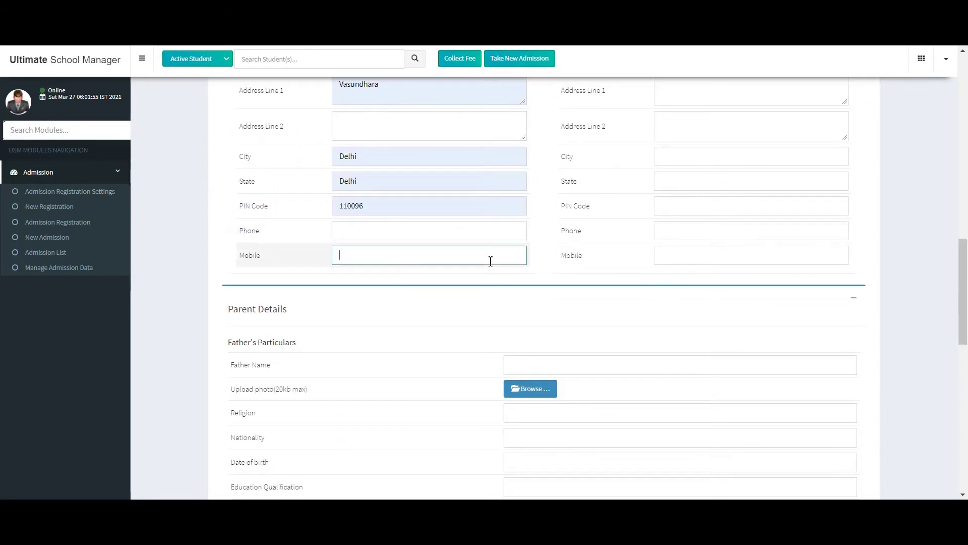
left_click(463, 279)
left_click(684, 255)
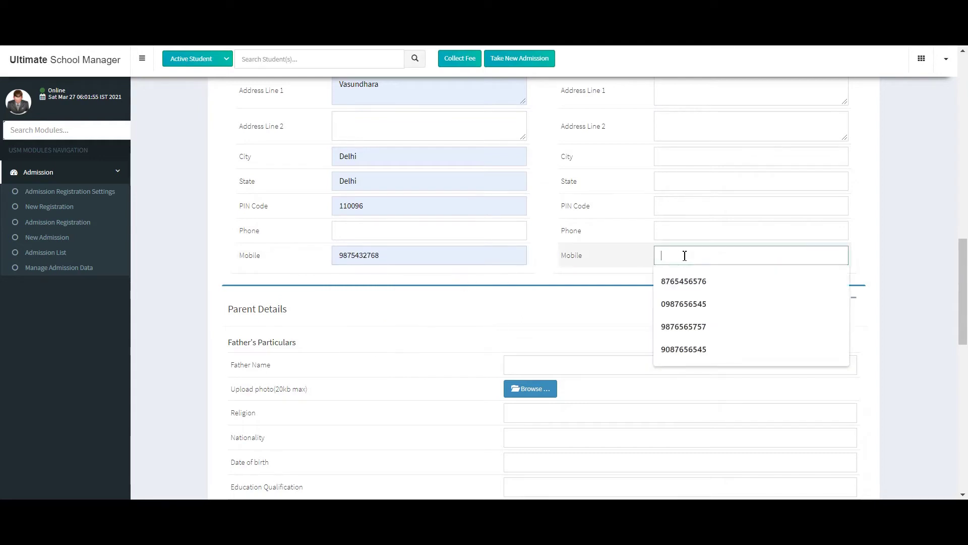
left_click(690, 286)
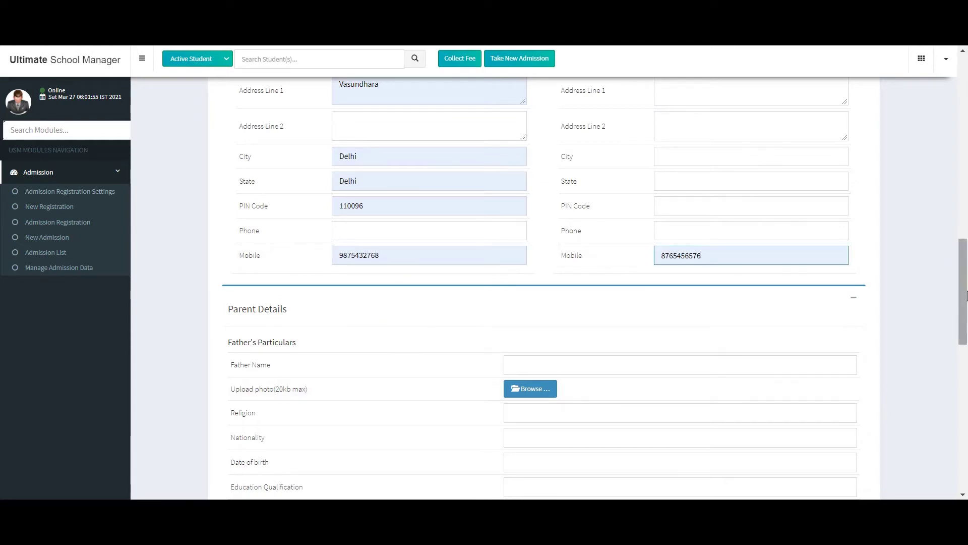
Fill the father's and mother's mobiles with saved numbers and advance to Payment
left_click_drag(963, 297, 966, 366)
left_click(515, 291)
left_click(537, 323)
left_click_drag(966, 345, 966, 403)
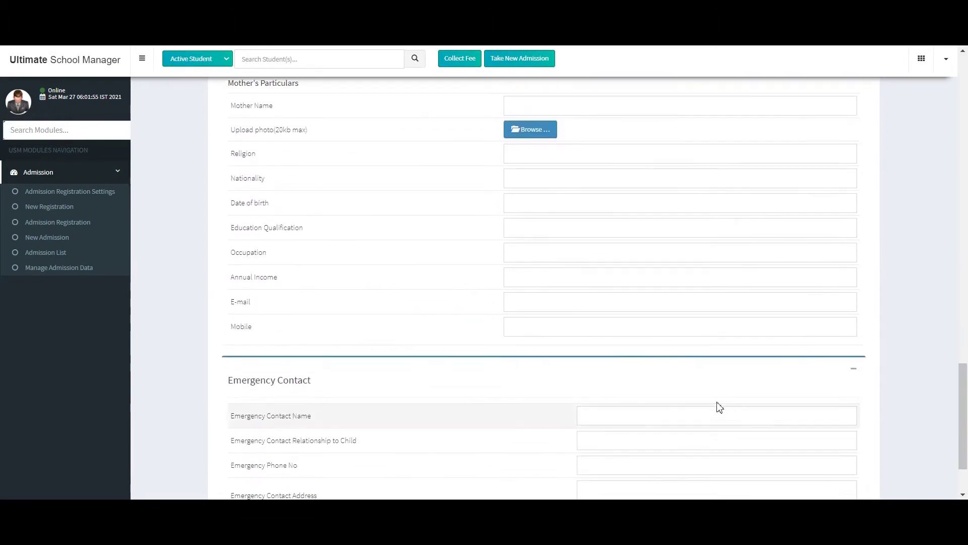
left_click(691, 329)
left_click(568, 362)
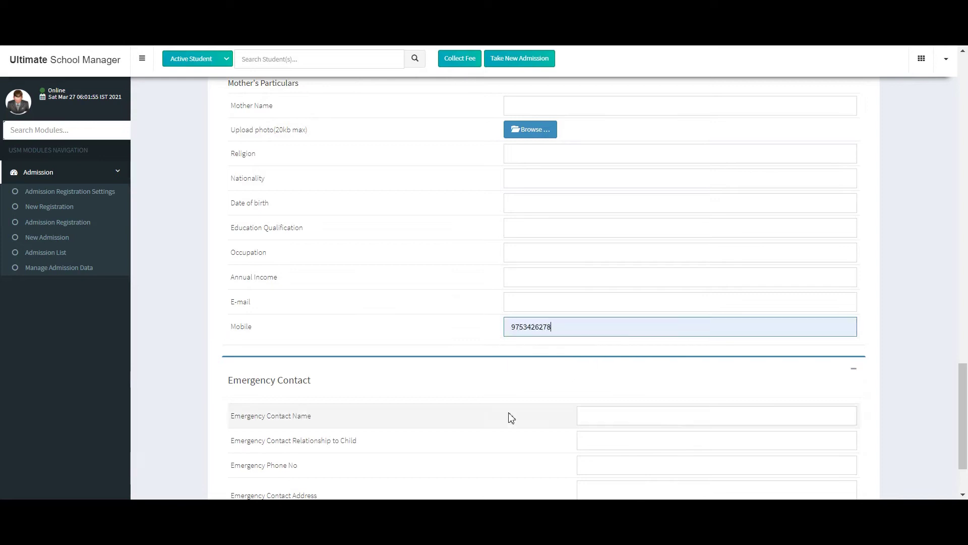
left_click_drag(963, 413, 961, 116)
left_click(853, 213)
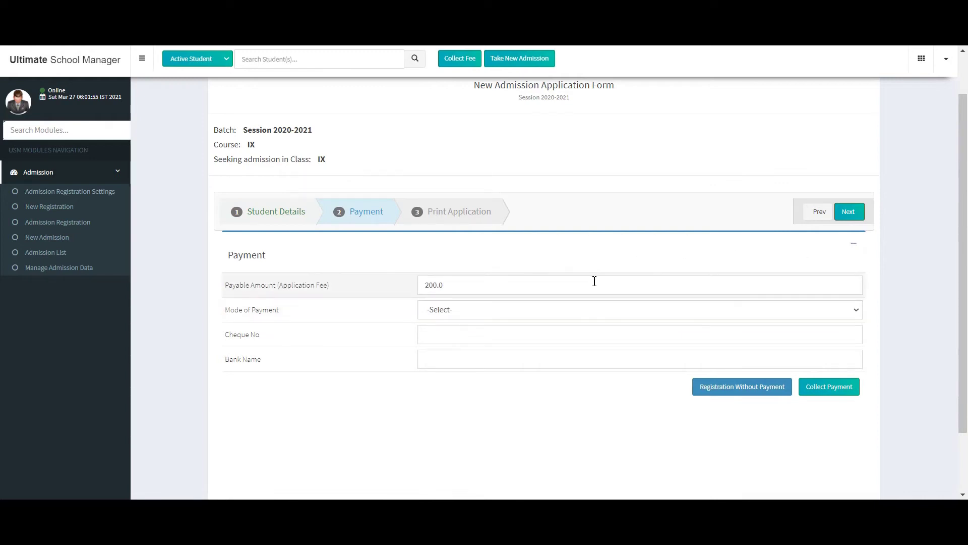
Collect the 200.0 fee in Cash, confirm the registration, and skip printing the receipt
left_click(601, 309)
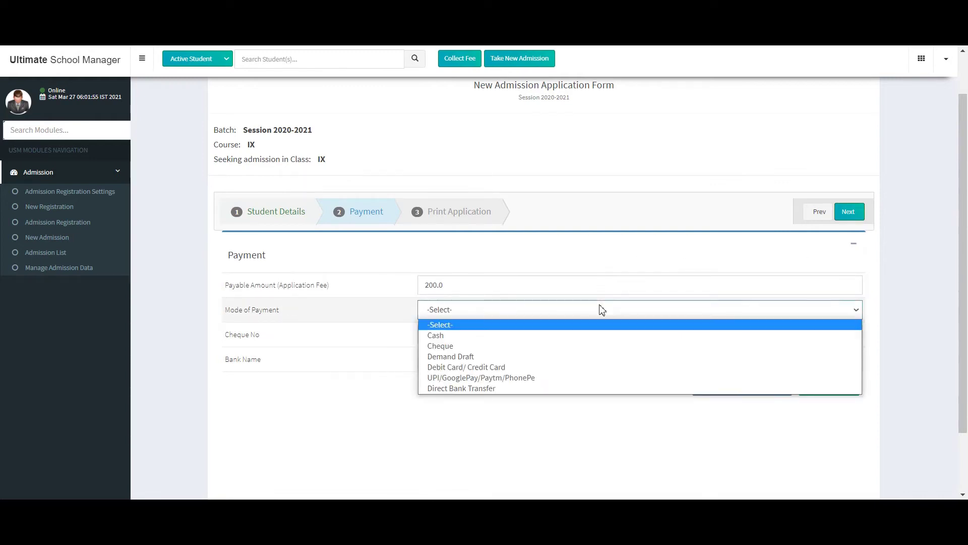
left_click(595, 336)
left_click(835, 388)
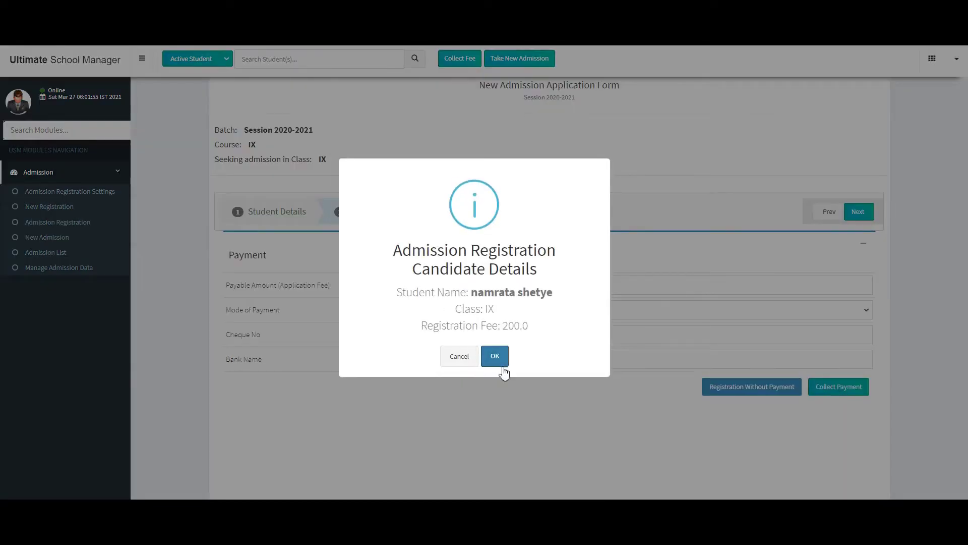
left_click(497, 359)
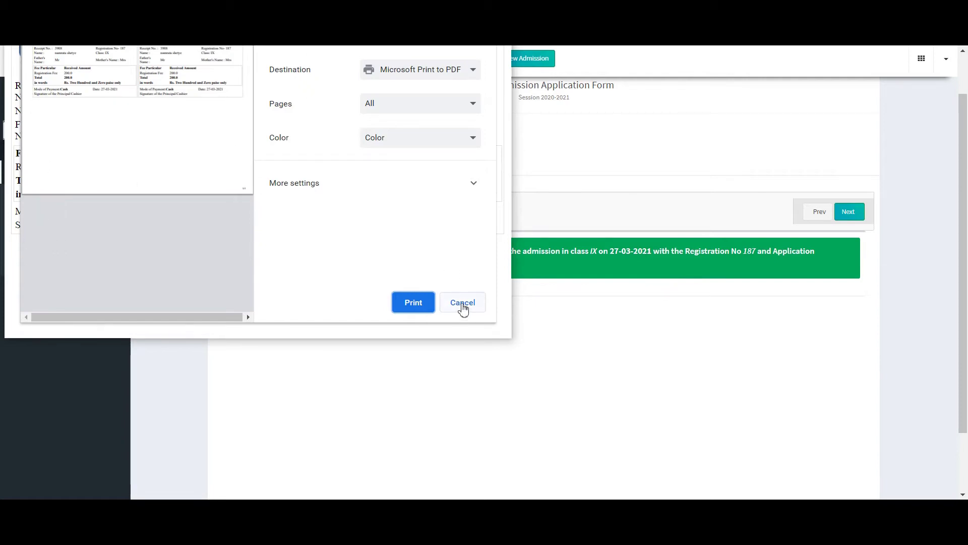
left_click(462, 306)
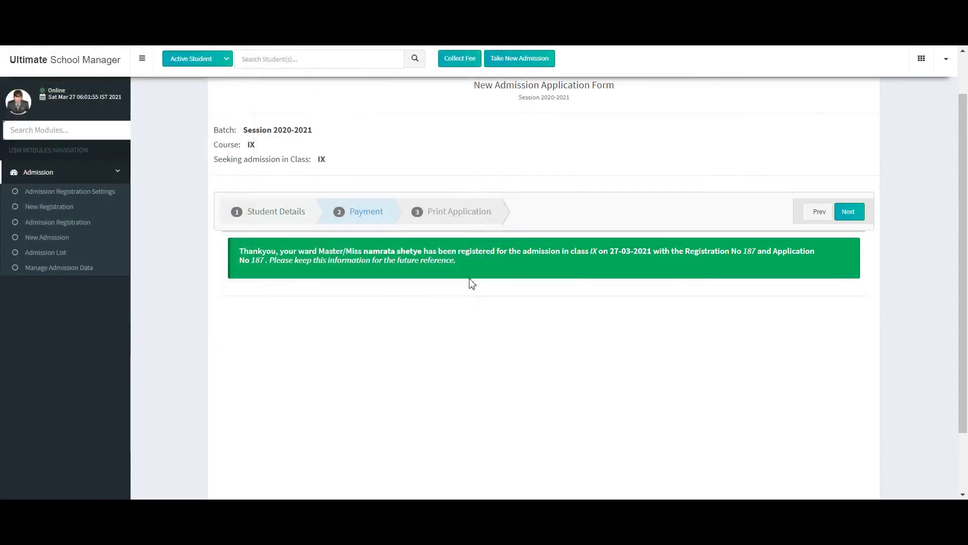
Go to Print Application and scroll the registration form down to the declaration
left_click(848, 216)
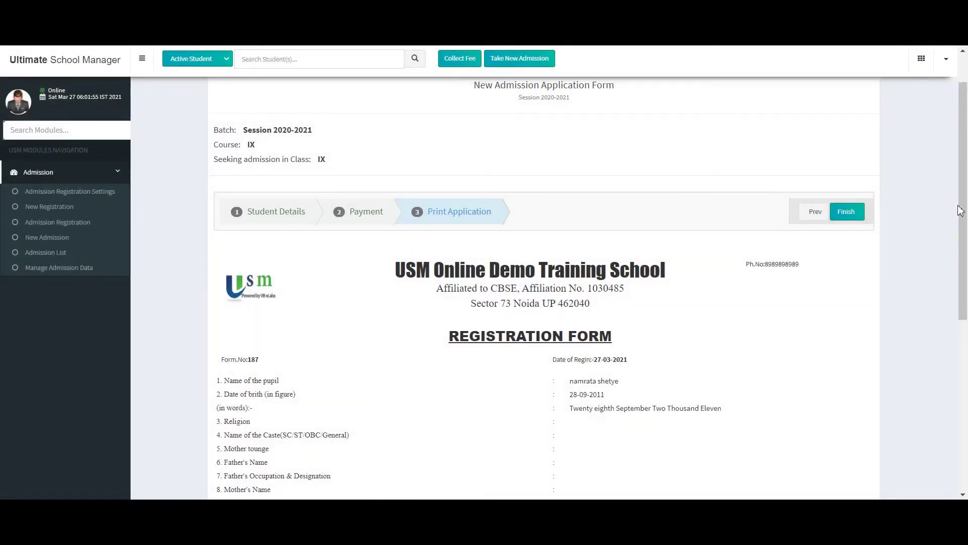
scroll(966, 192, "down", 7)
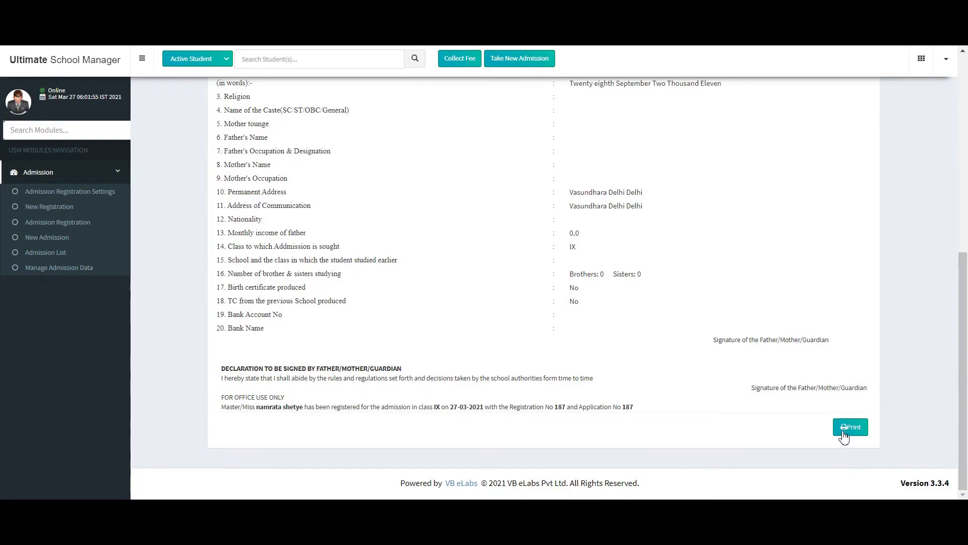
Filter Admission Registration by course IX to see the new applicant listed as APPLIED
left_click(69, 222)
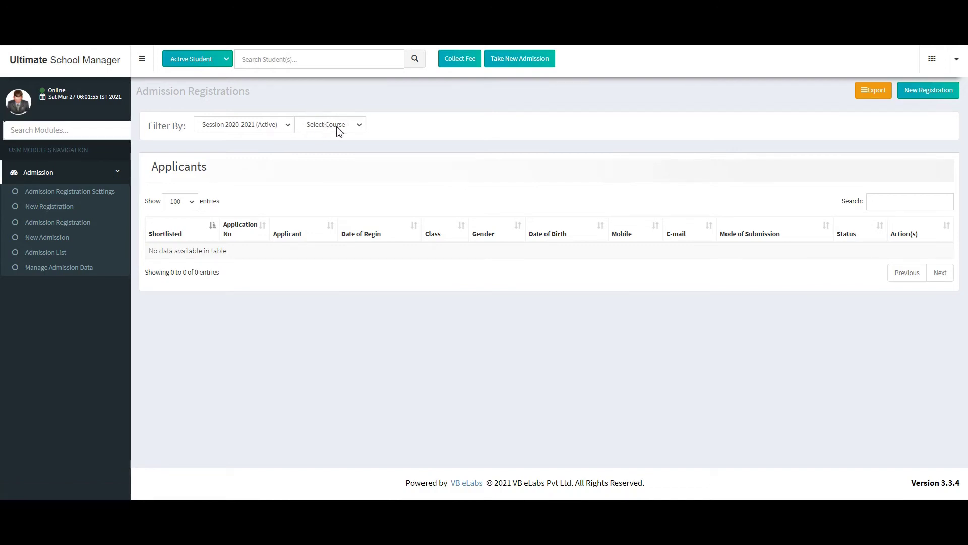
left_click(337, 126)
left_click(324, 263)
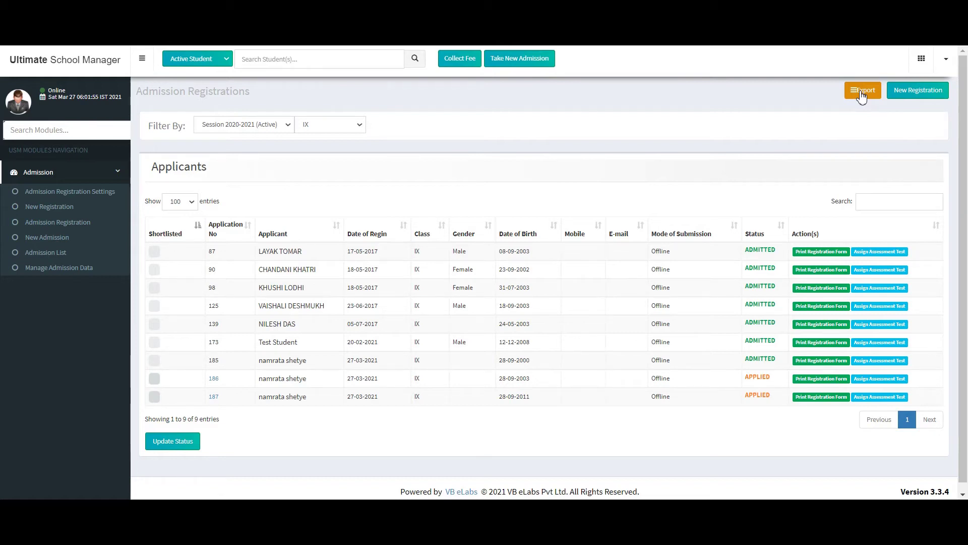
left_click(42, 242)
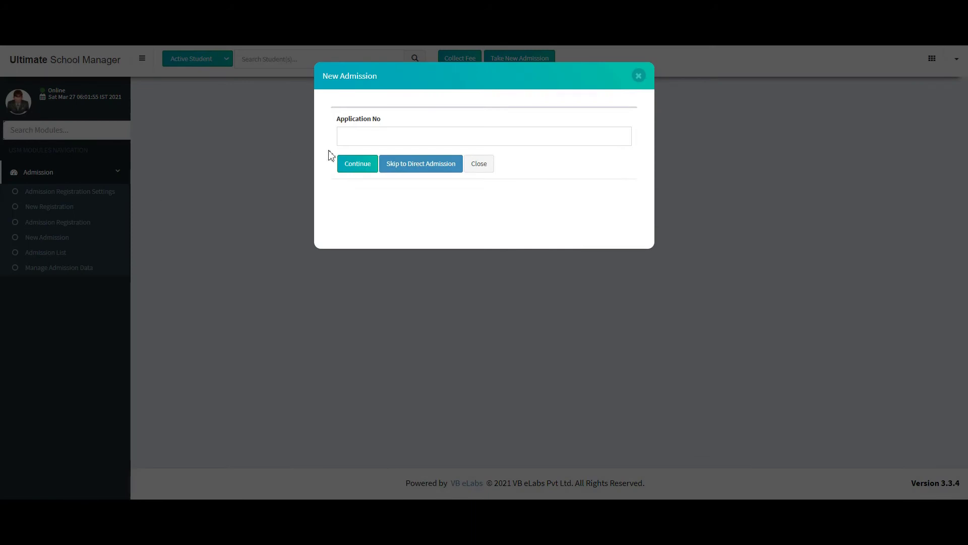
Load the prefilled admission form for application number 185
left_click(402, 139)
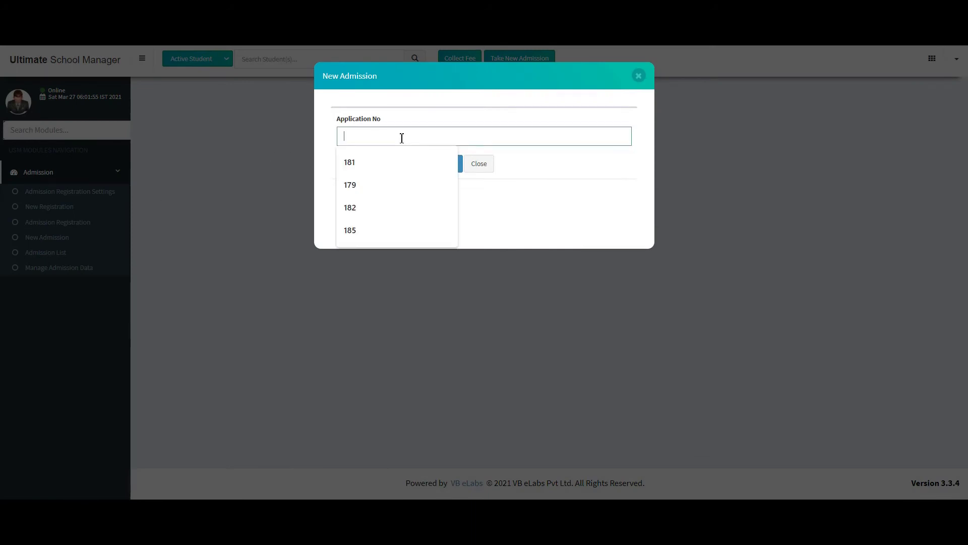
left_click(364, 226)
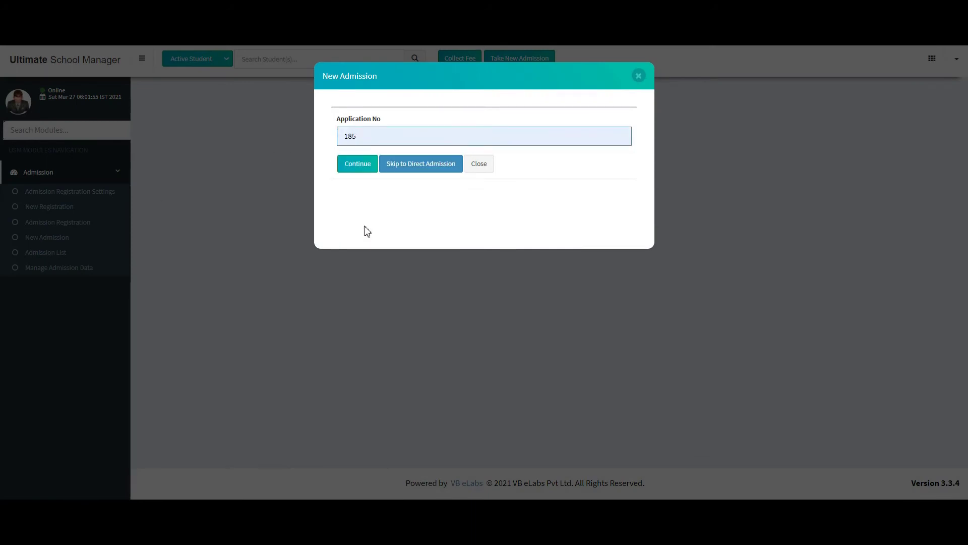
left_click(351, 170)
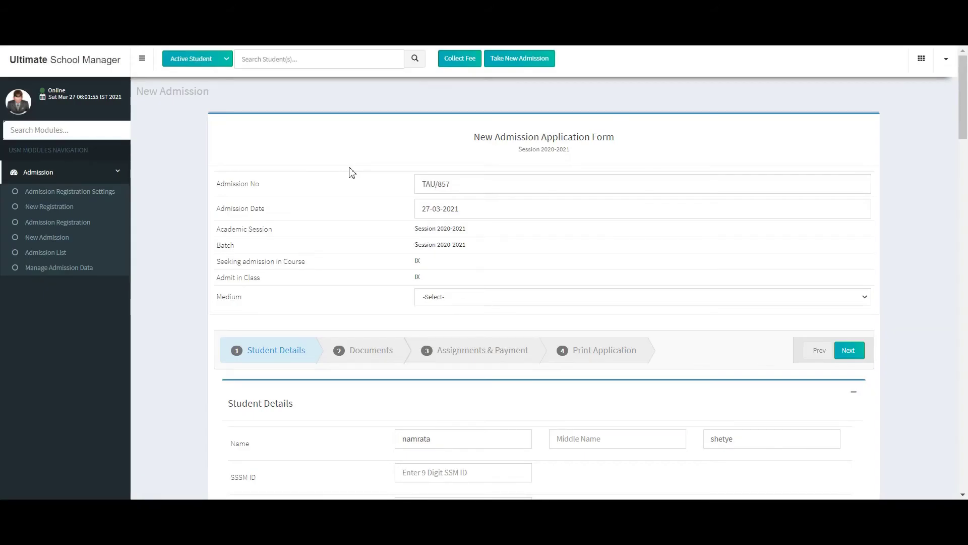
Set the medium to English and fill Mobile (For SMS) from the saved suggestion
left_click(616, 295)
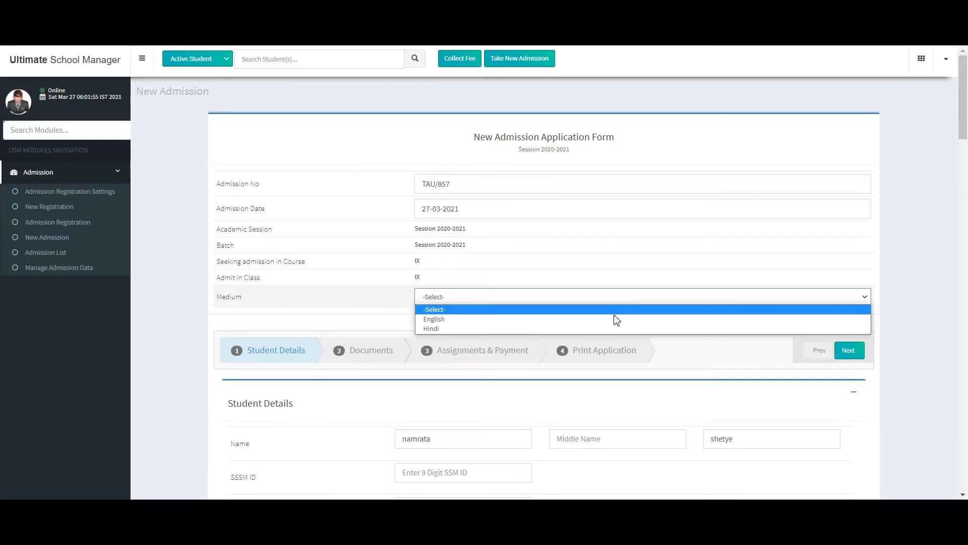
left_click(634, 317)
left_click_drag(962, 96, 967, 230)
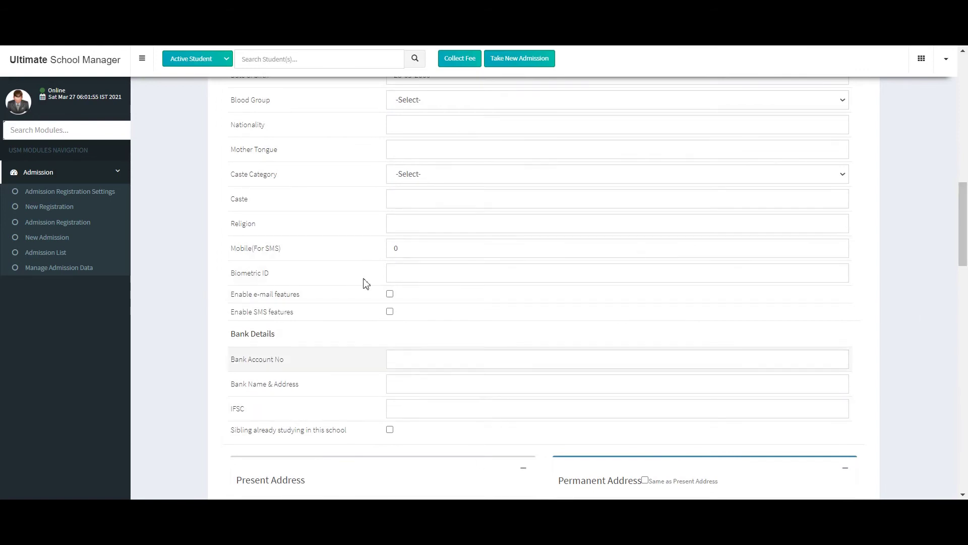
left_click(455, 253)
left_click(456, 273)
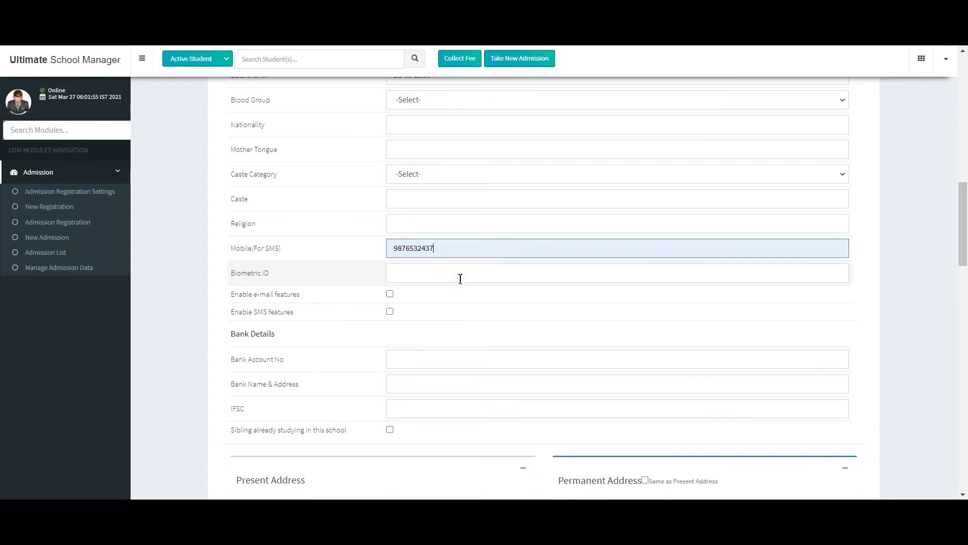
left_click_drag(966, 214, 965, 472)
left_click_drag(963, 418, 963, 68)
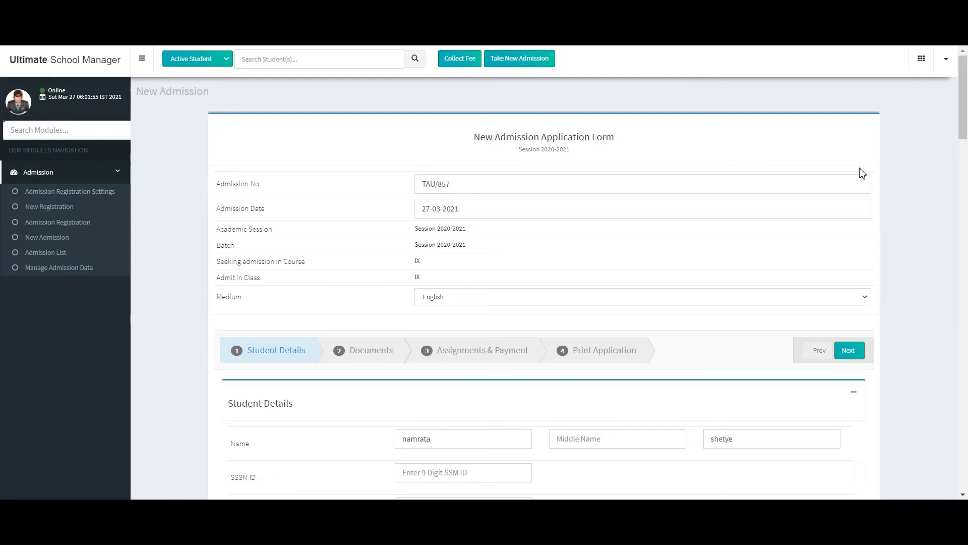
Tick birth certificate and mark sheet as submitted, then advance to Assignments & Payment
left_click(855, 353)
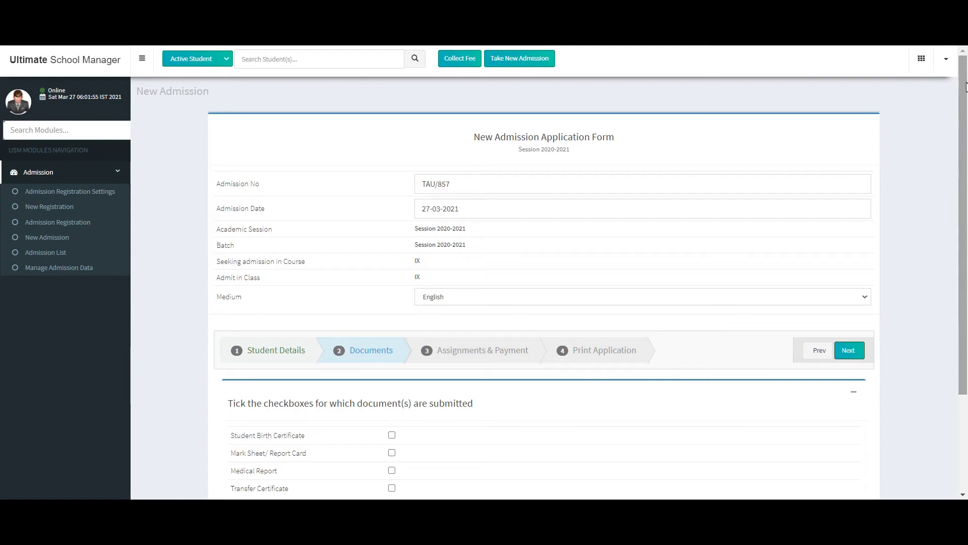
left_click_drag(964, 94, 964, 189)
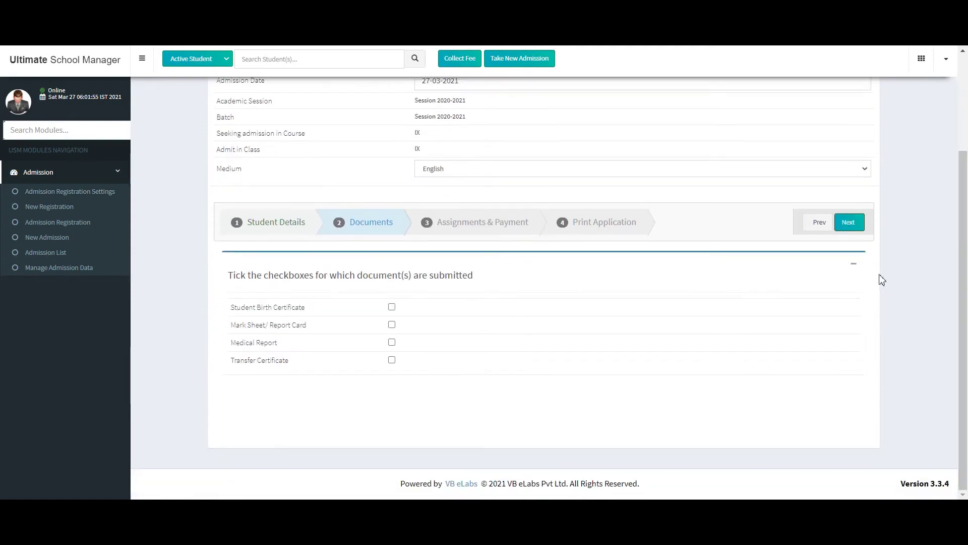
left_click(392, 307)
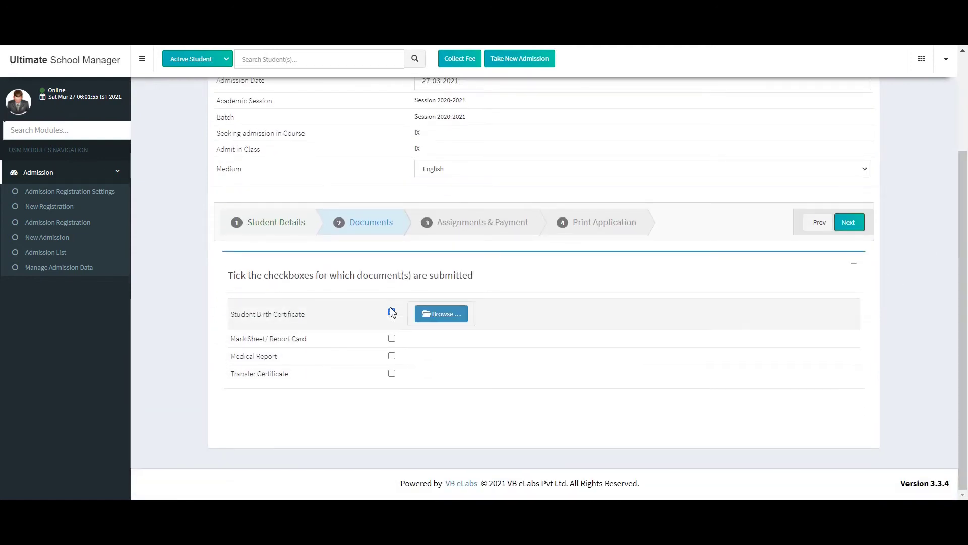
left_click(392, 339)
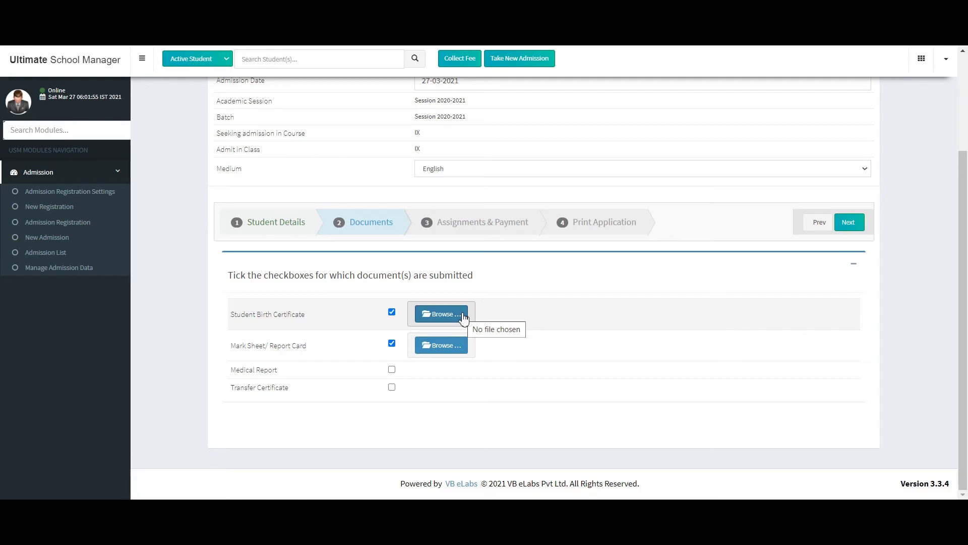
left_click(855, 226)
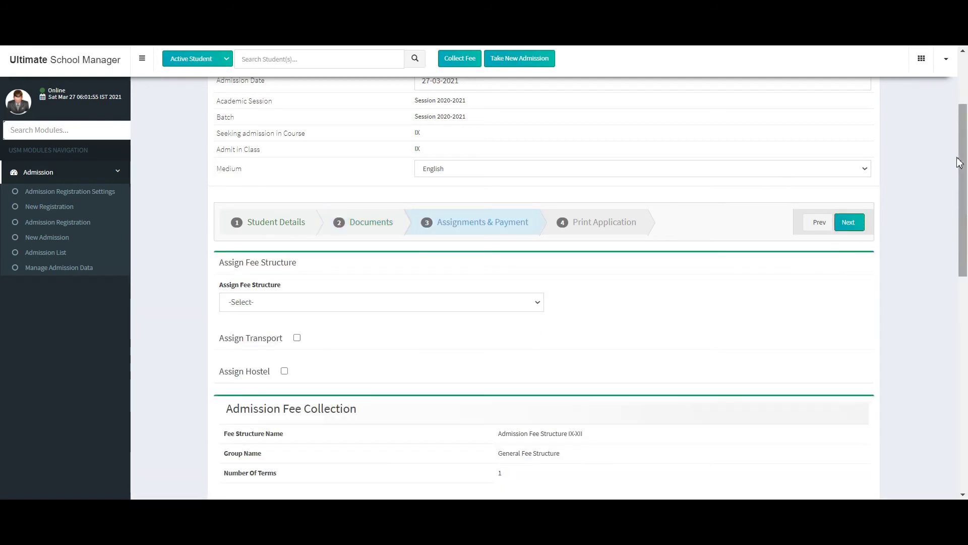
Assign General Fee Structure IX-XII New Student with transport and hostel off, totalling 6000.0
left_click_drag(958, 162, 966, 217)
left_click(494, 169)
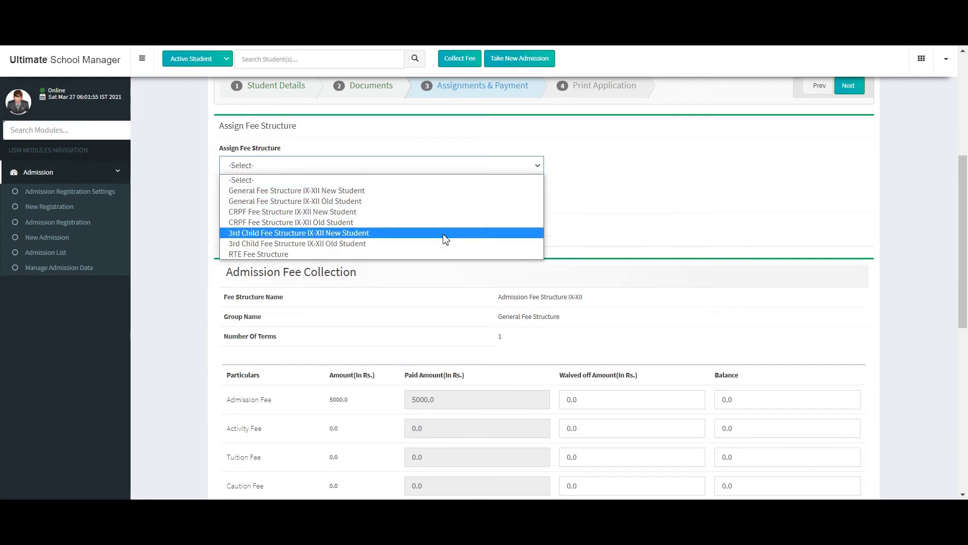
left_click(432, 191)
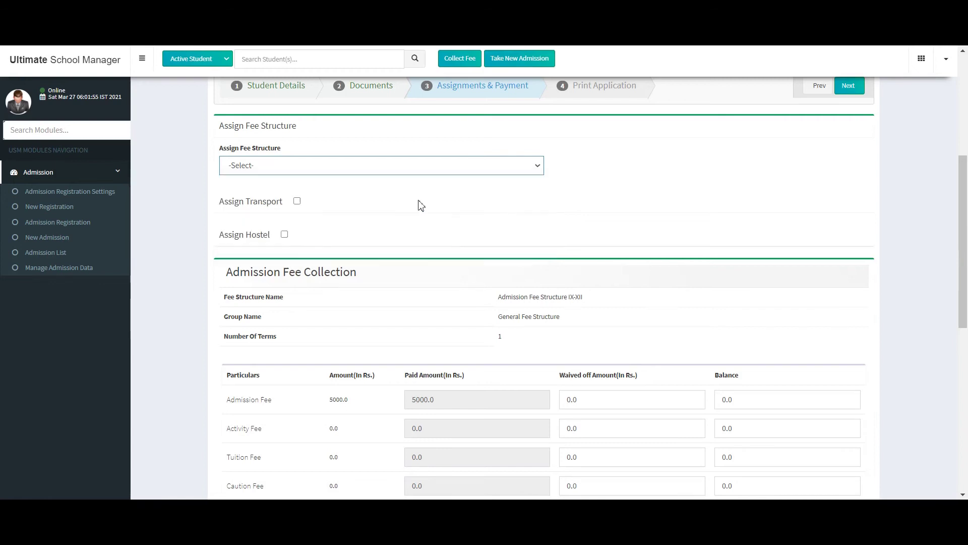
left_click(297, 201)
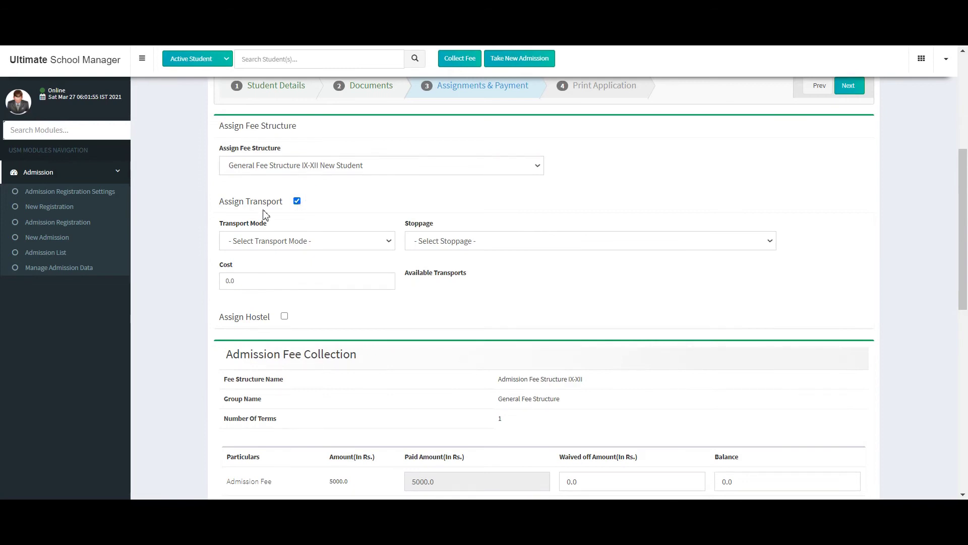
left_click(297, 201)
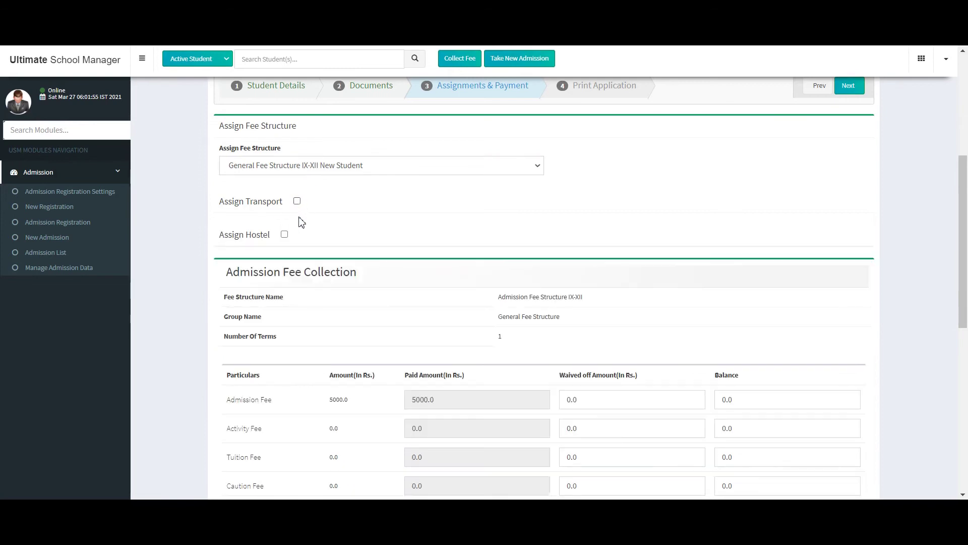
left_click(284, 234)
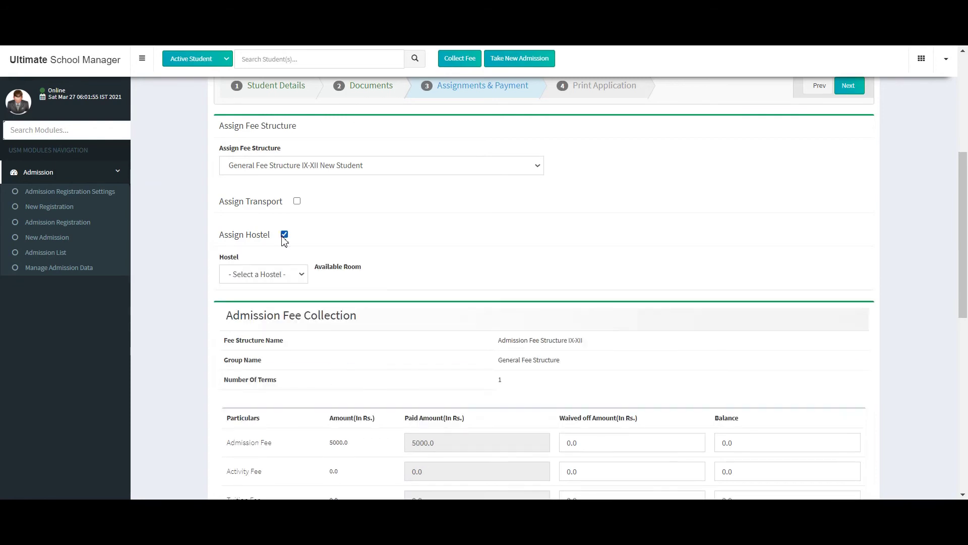
left_click(285, 235)
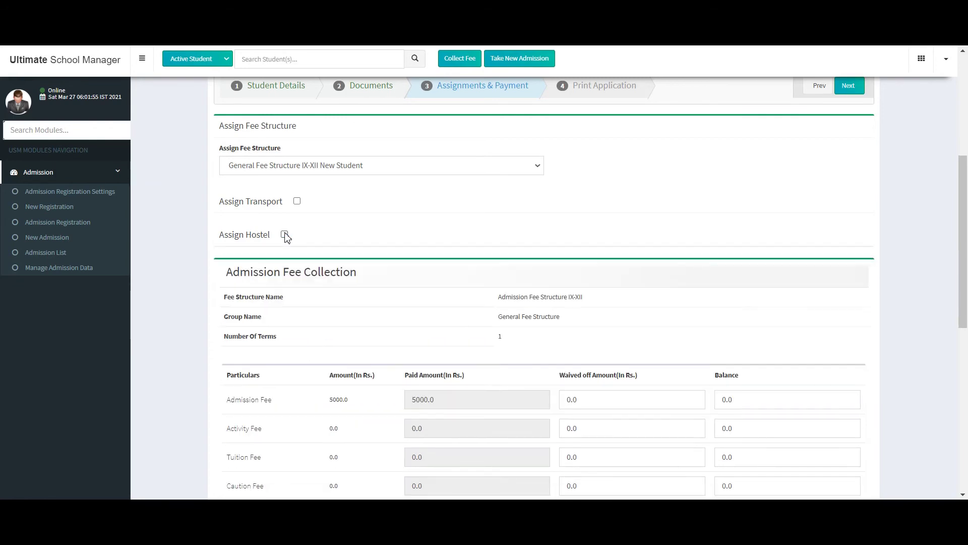
left_click_drag(963, 185, 966, 350)
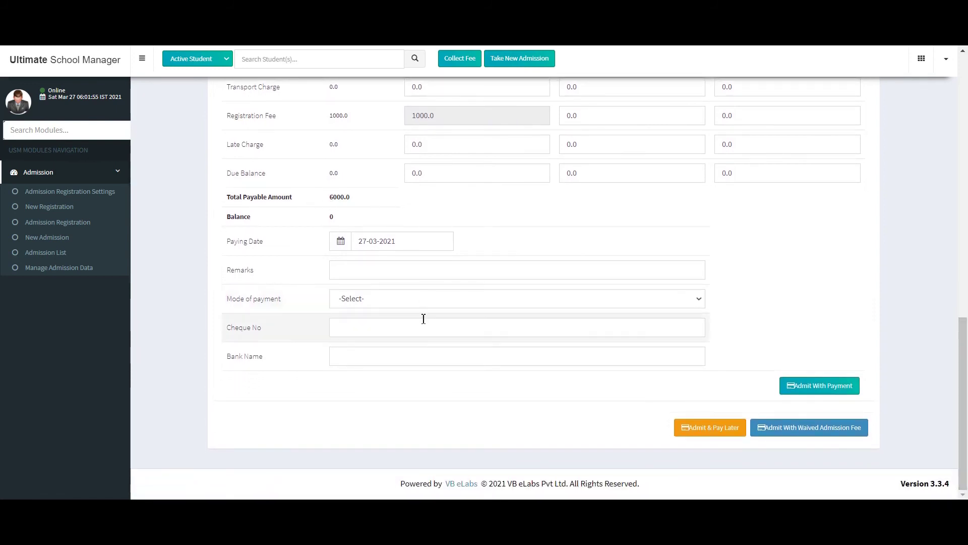
Pay the 6000.0 admission fee in Cash and confirm admitting the student to Class IX
left_click(424, 302)
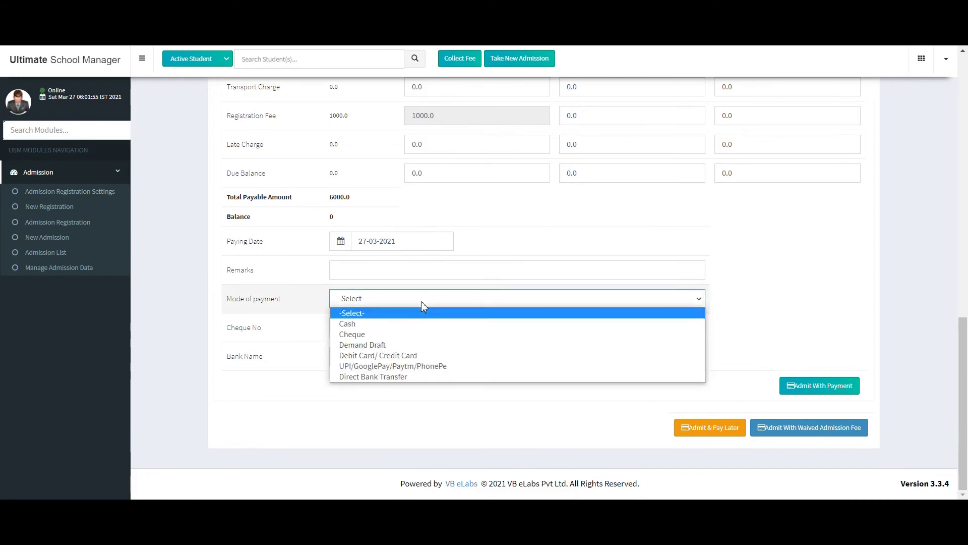
left_click(406, 325)
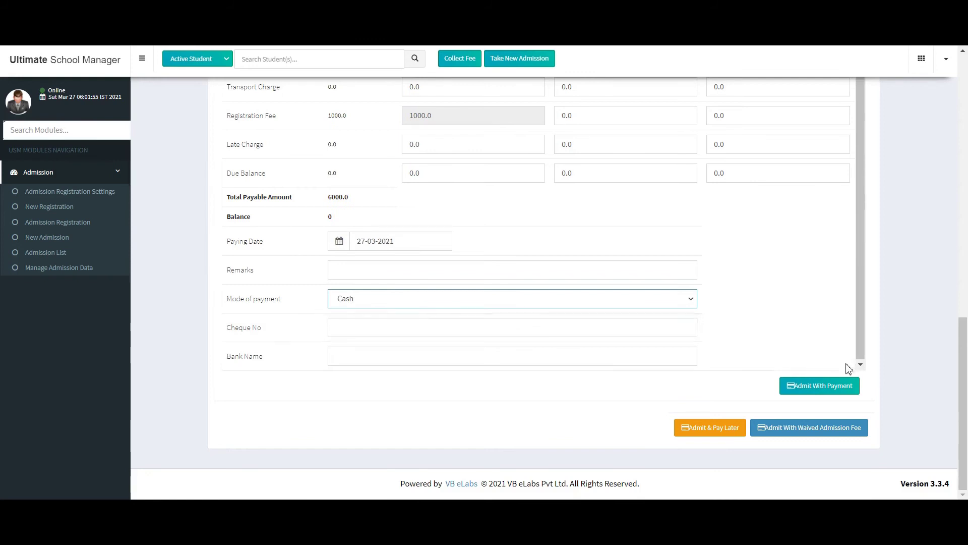
left_click(818, 393)
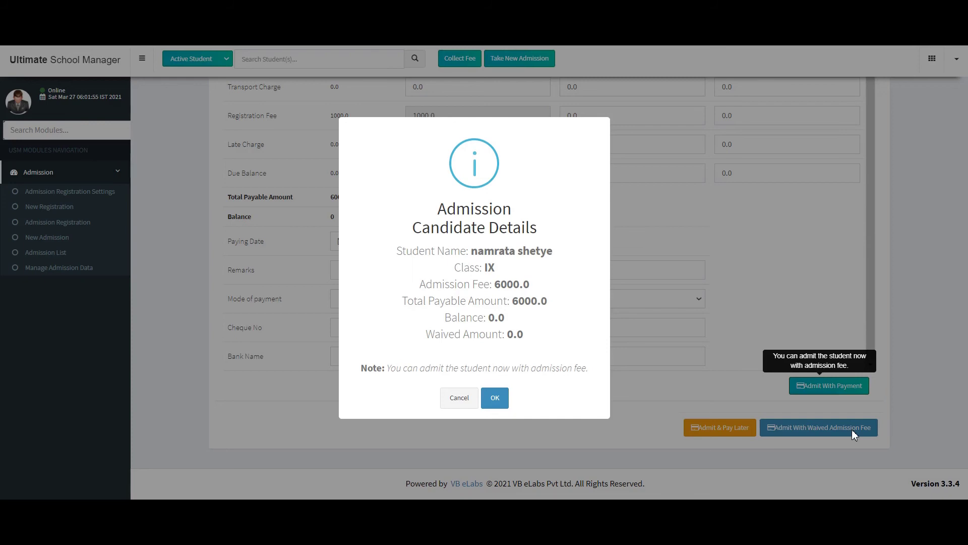
left_click(485, 399)
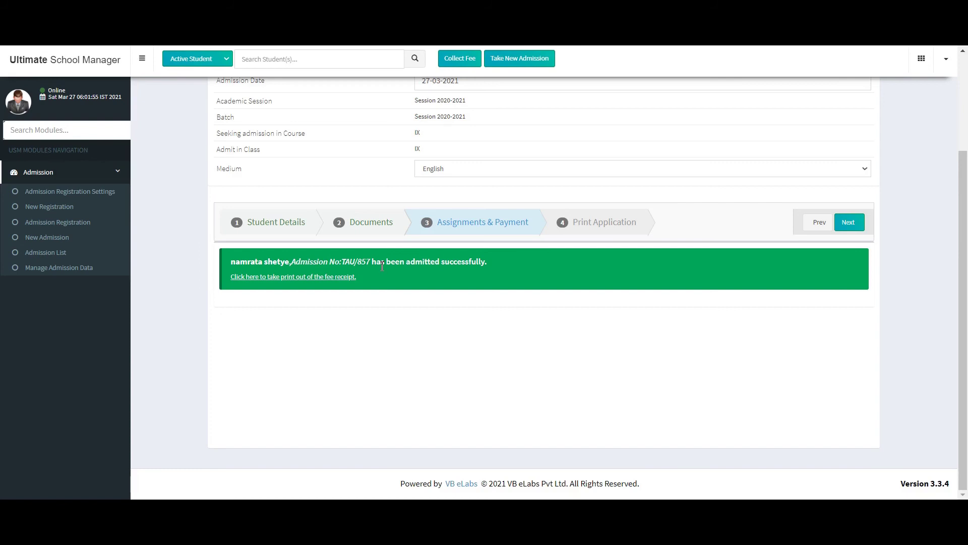
View the new student's printable application form, then go to the Admitted Student(s) list
left_click(849, 220)
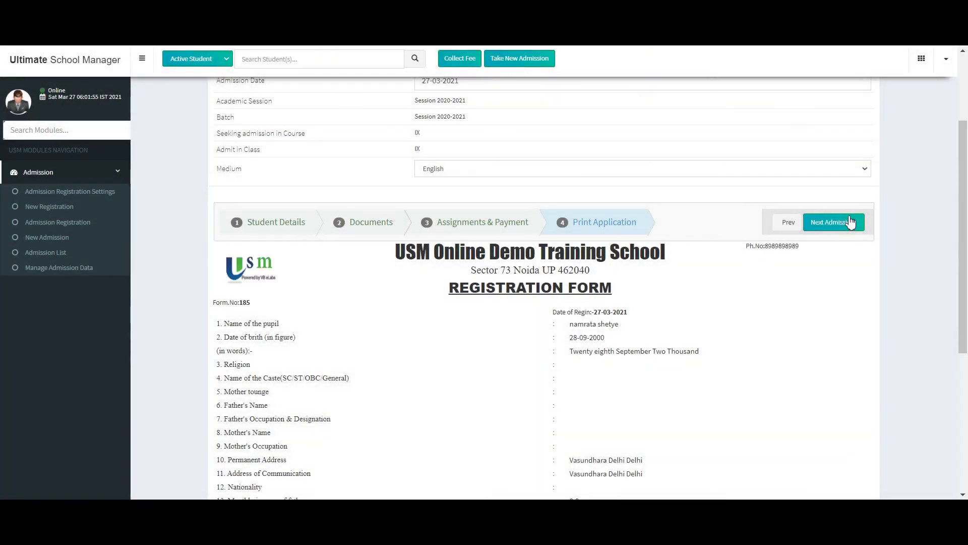
left_click_drag(965, 186, 965, 298)
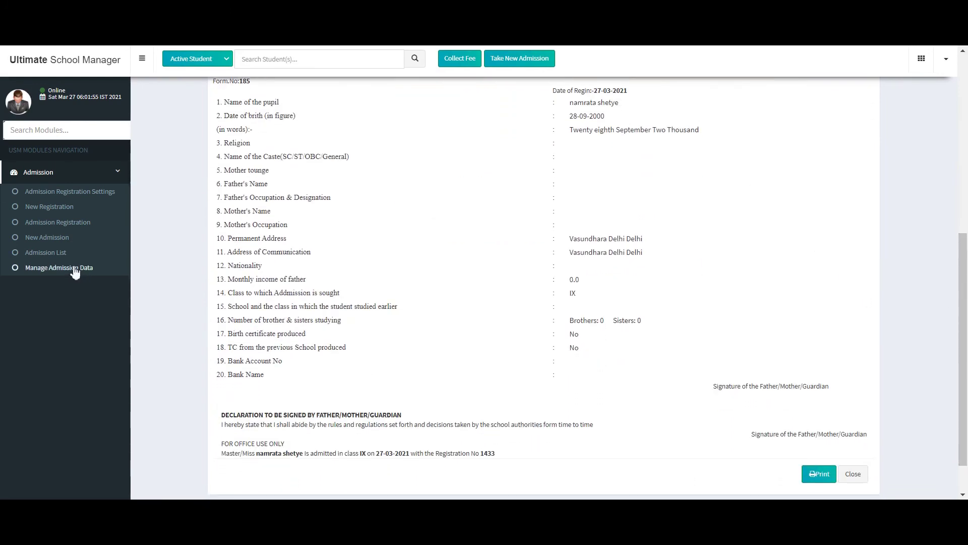
left_click(55, 257)
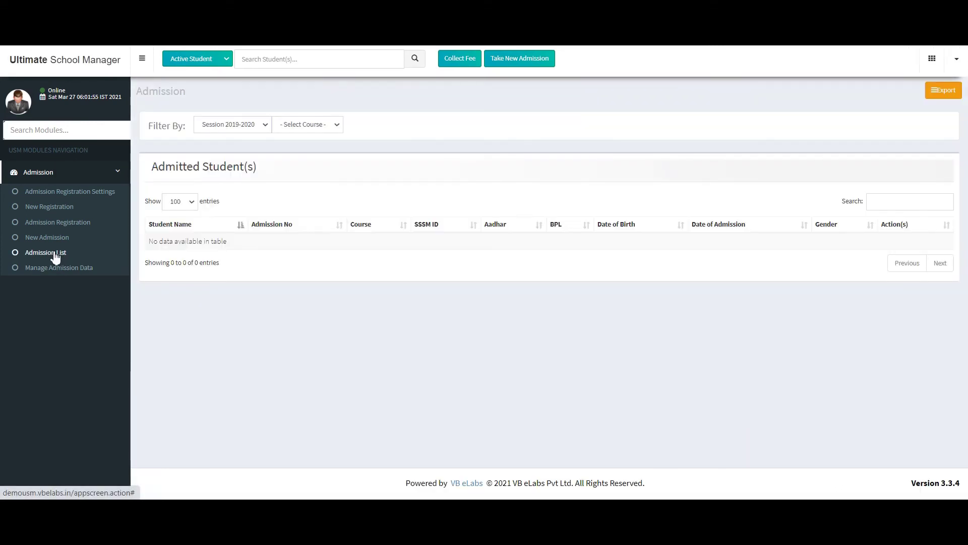
Filter the admitted students list to course IX and Session 2020-2021, showing 9 entries
left_click(278, 130)
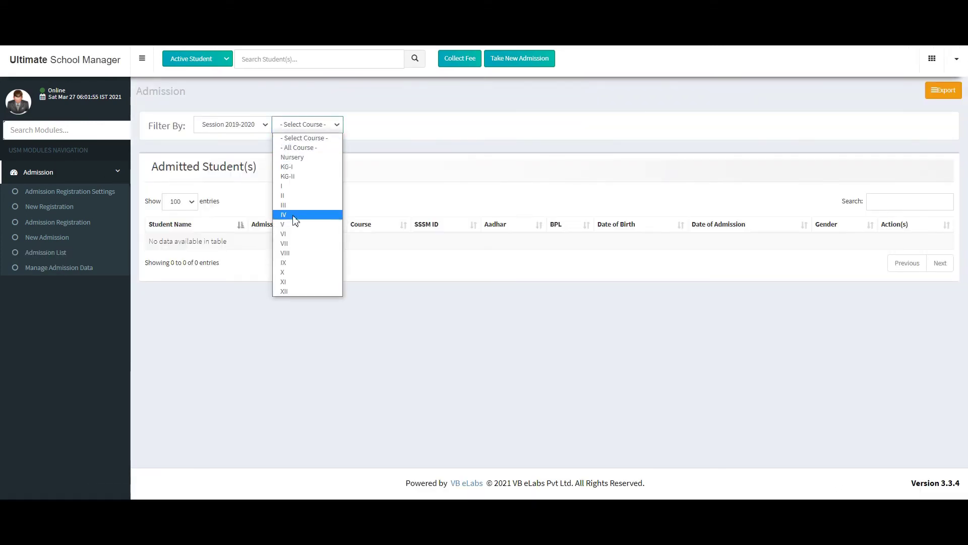
left_click(283, 263)
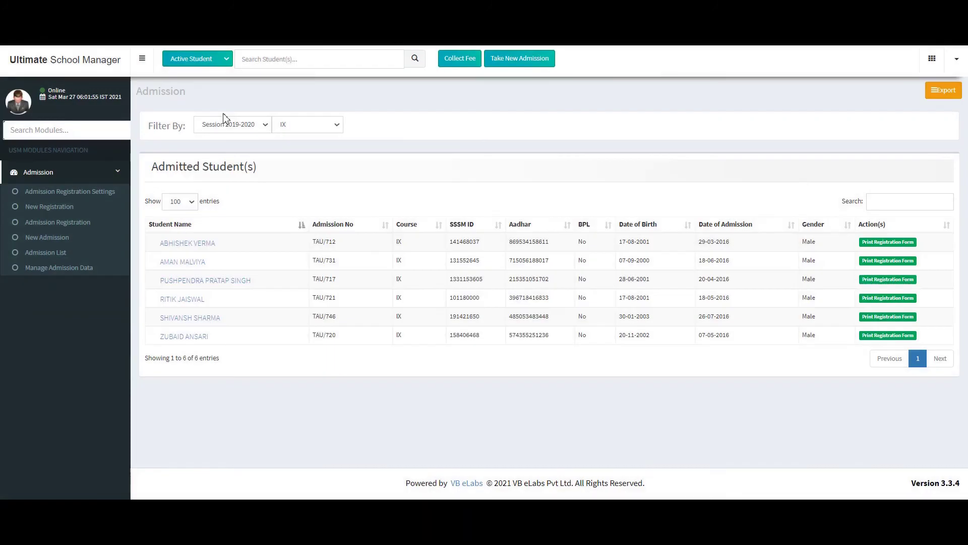
left_click(223, 124)
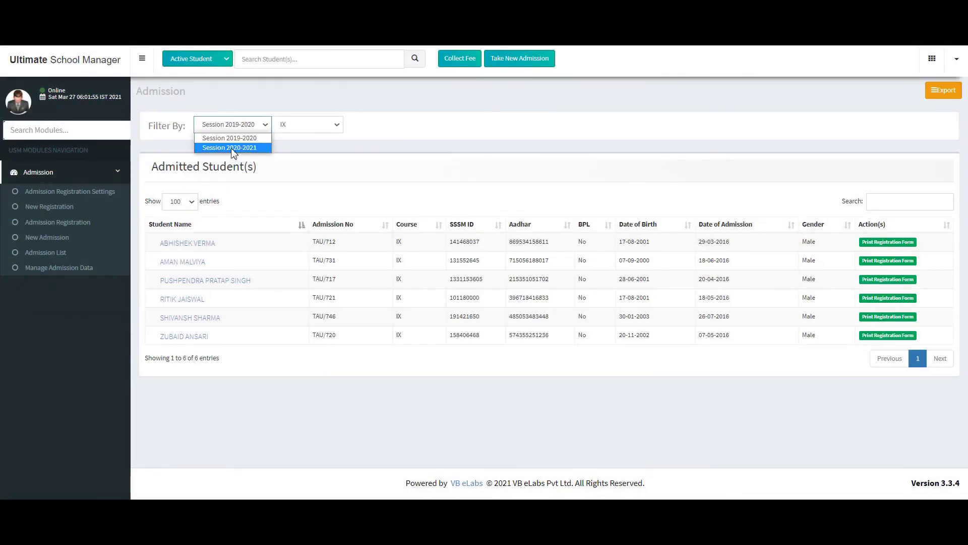
left_click(230, 146)
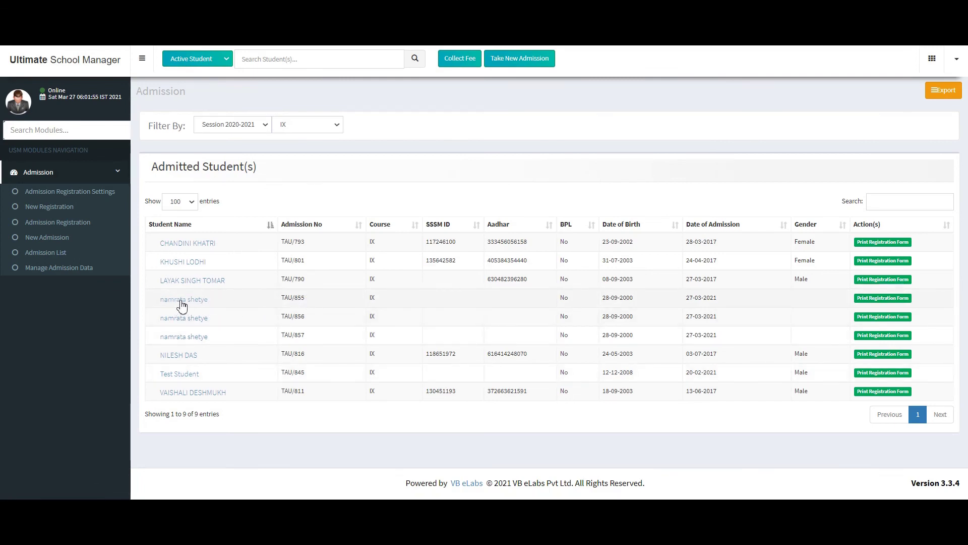
left_click(40, 272)
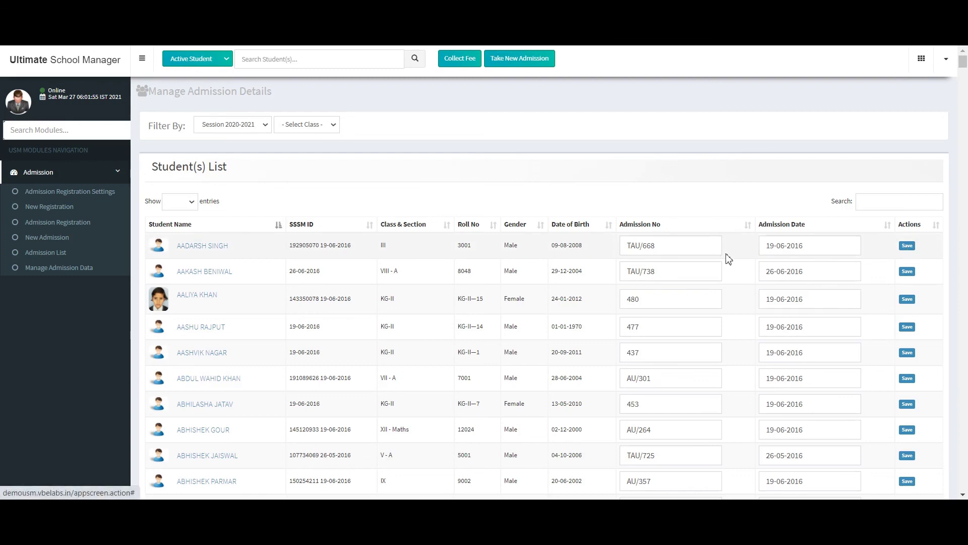
Select the first student's Admission No field on the Manage Admission Details page
left_click(672, 249)
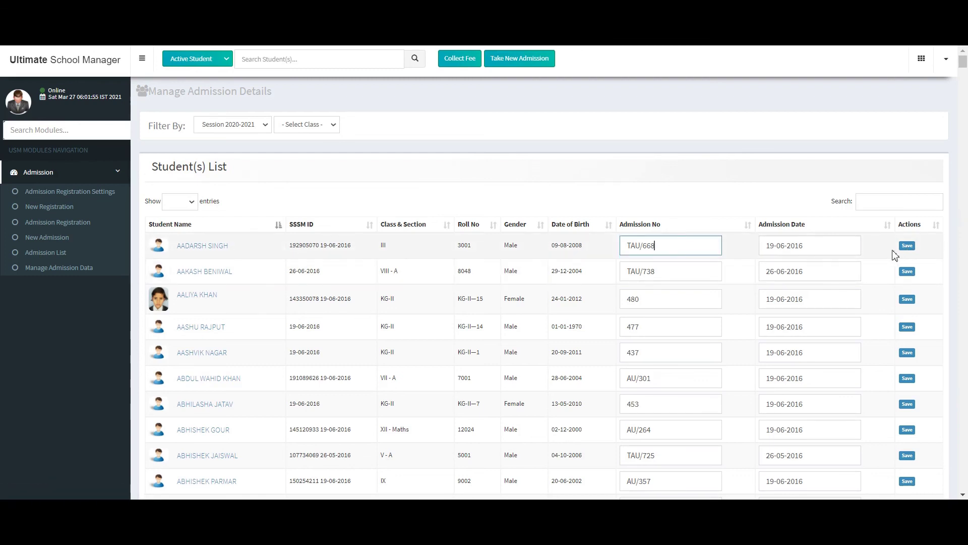